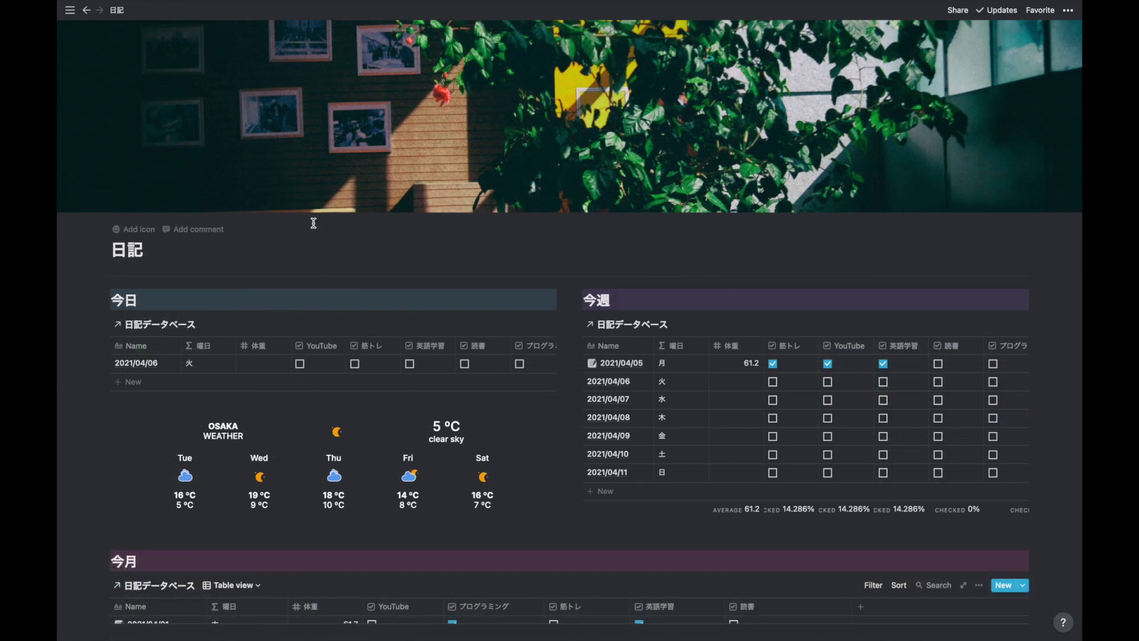
Step: Look through the 今日, 今週 and 今月 blocks of the diary page down to the database link
{"action": "scroll", "coordinate": [313, 224], "scroll_direction": "down", "scroll_amount": 3}
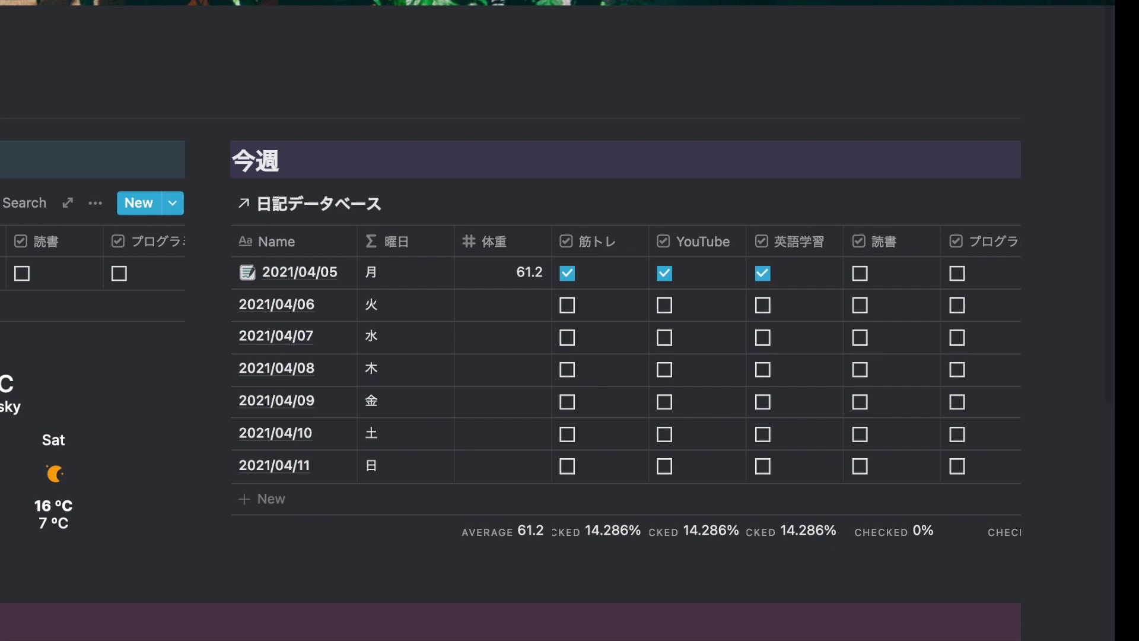
{"action": "scroll", "coordinate": [425, 402], "scroll_direction": "down", "scroll_amount": 5}
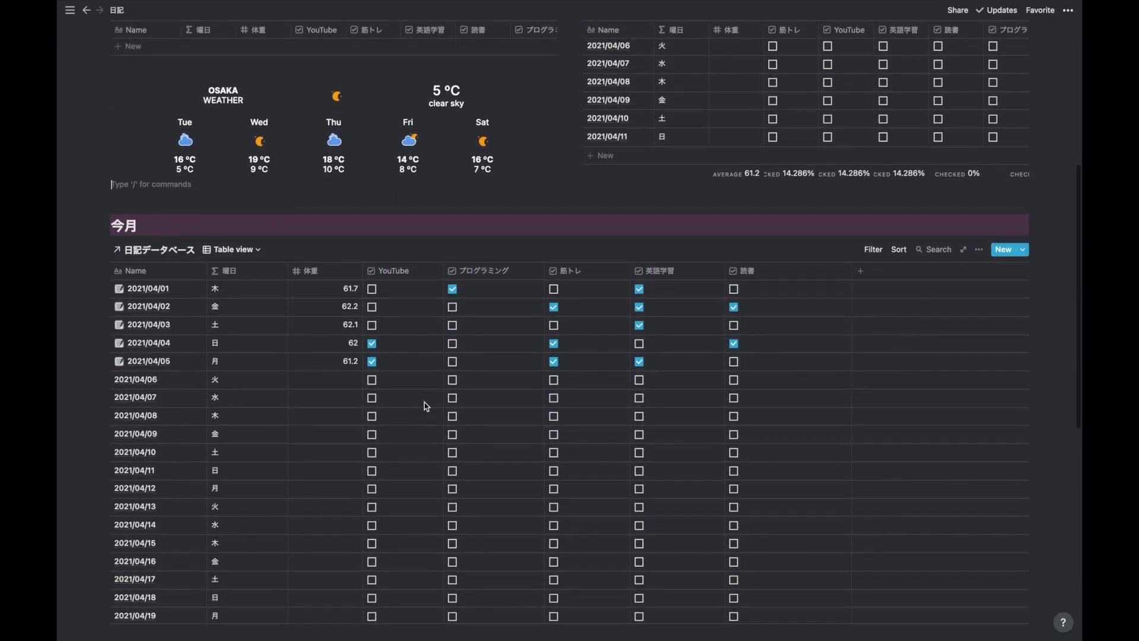
{"action": "scroll", "coordinate": [424, 407], "scroll_direction": "down", "scroll_amount": 2}
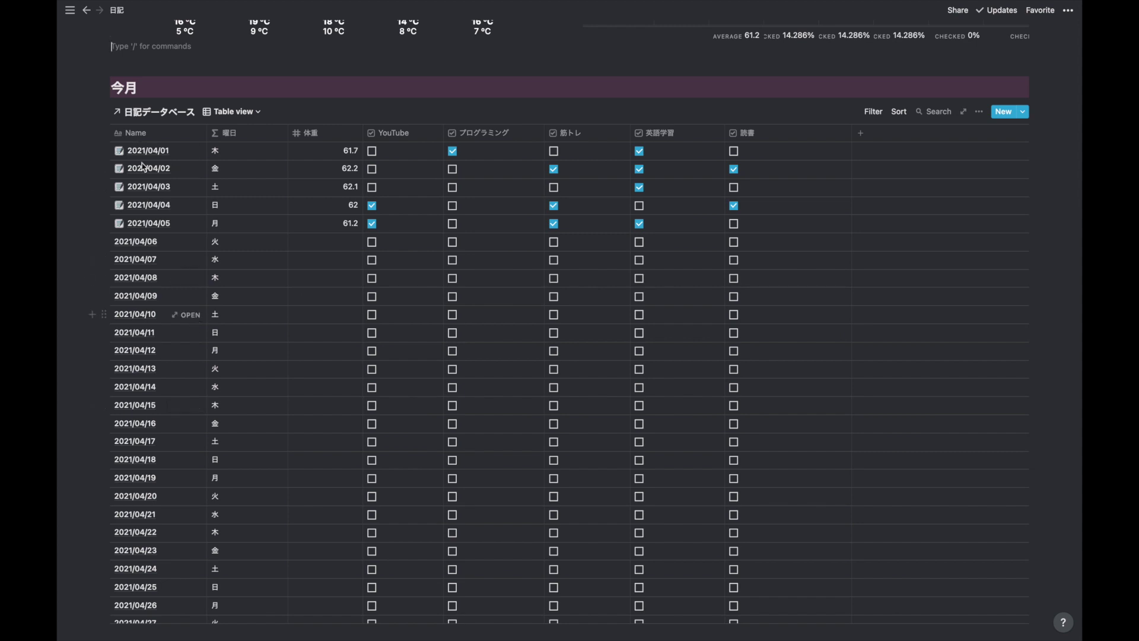
{"action": "scroll", "coordinate": [399, 258], "scroll_direction": "up", "scroll_amount": 2}
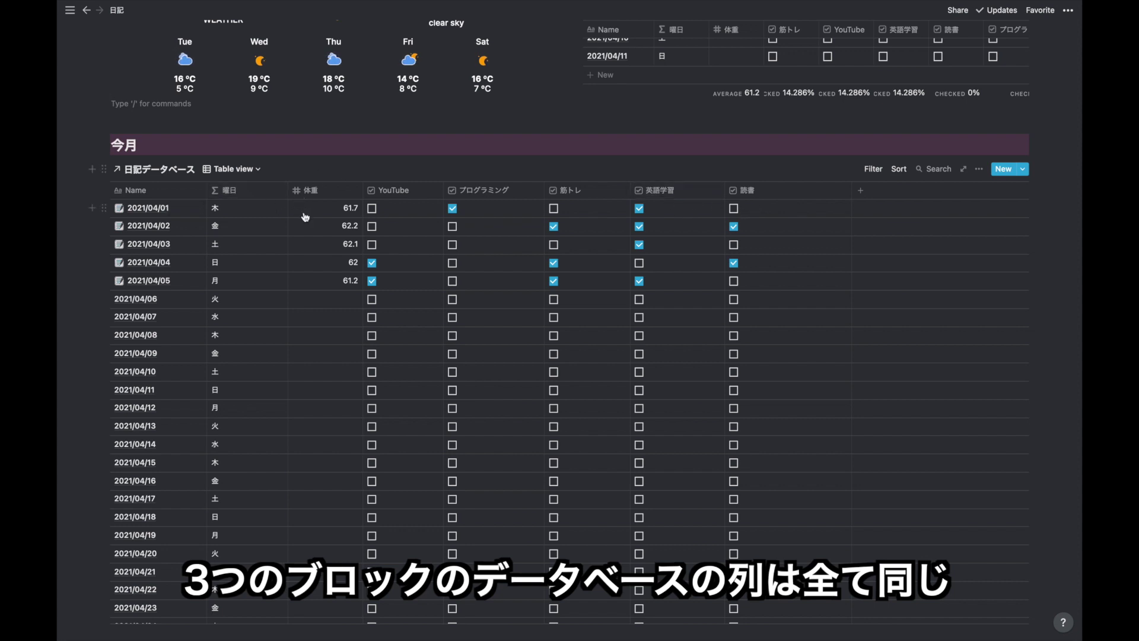
{"action": "mouse_move", "coordinate": [303, 213]}
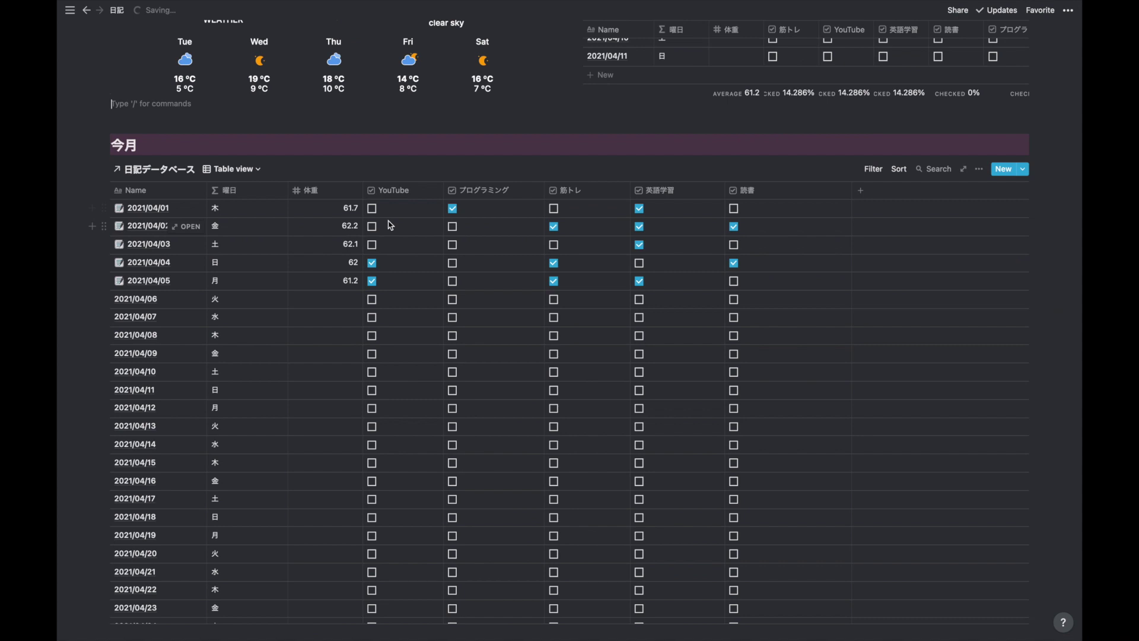
{"action": "scroll", "coordinate": [390, 225], "scroll_direction": "down", "scroll_amount": 5}
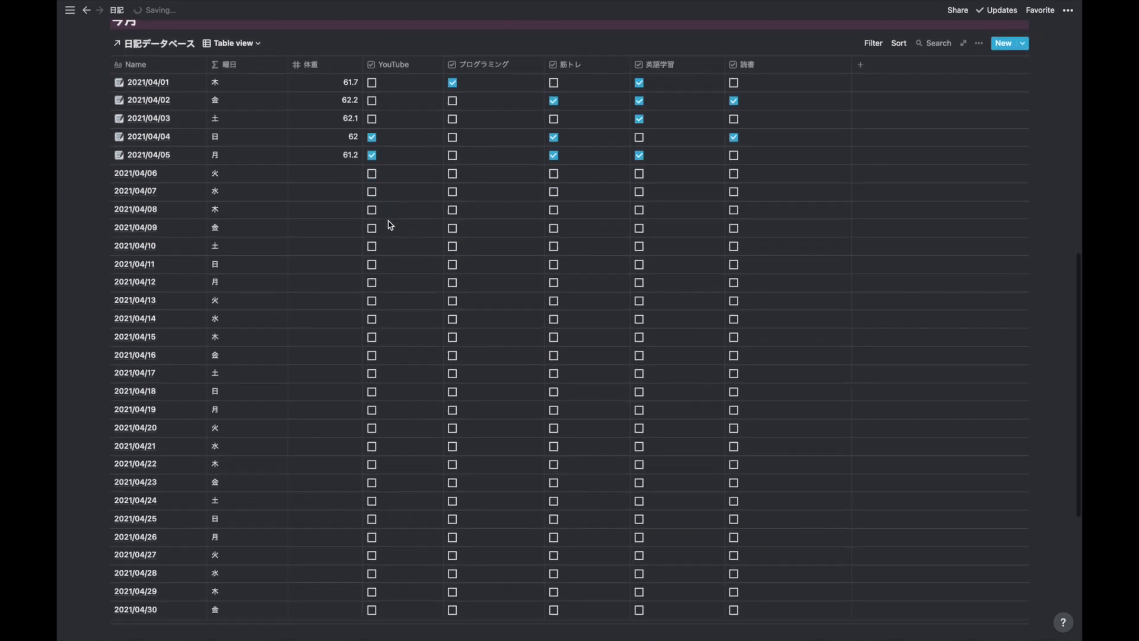
{"action": "scroll", "coordinate": [391, 225], "scroll_direction": "down", "scroll_amount": 3}
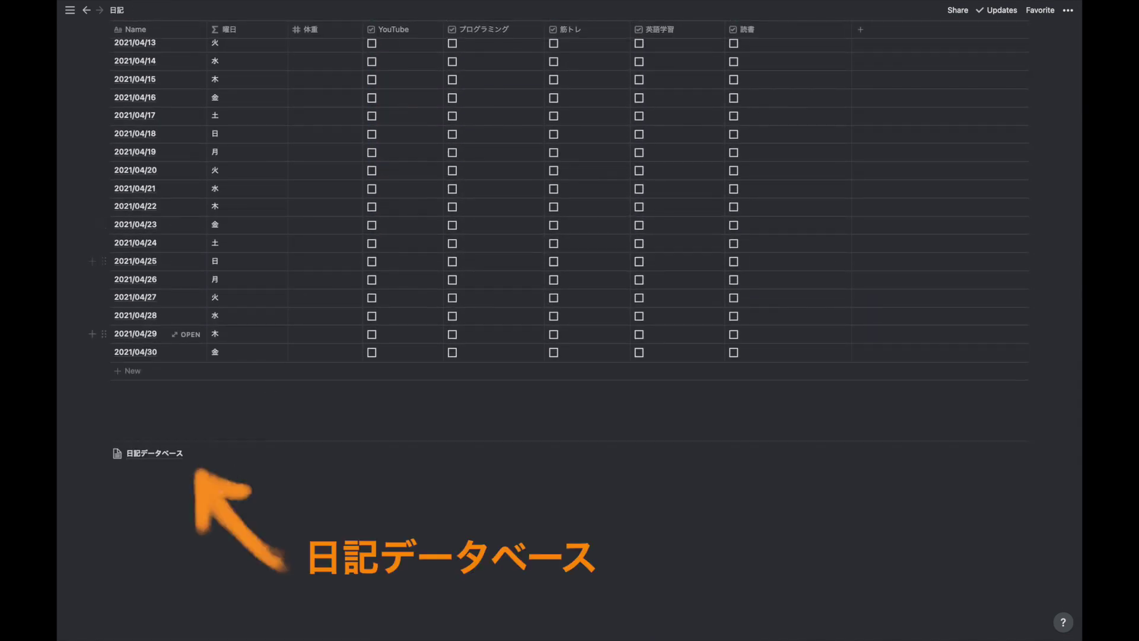
Step: Open the 日記データベース source database and examine its daily rows and property columns
{"action": "left_click", "coordinate": [158, 454]}
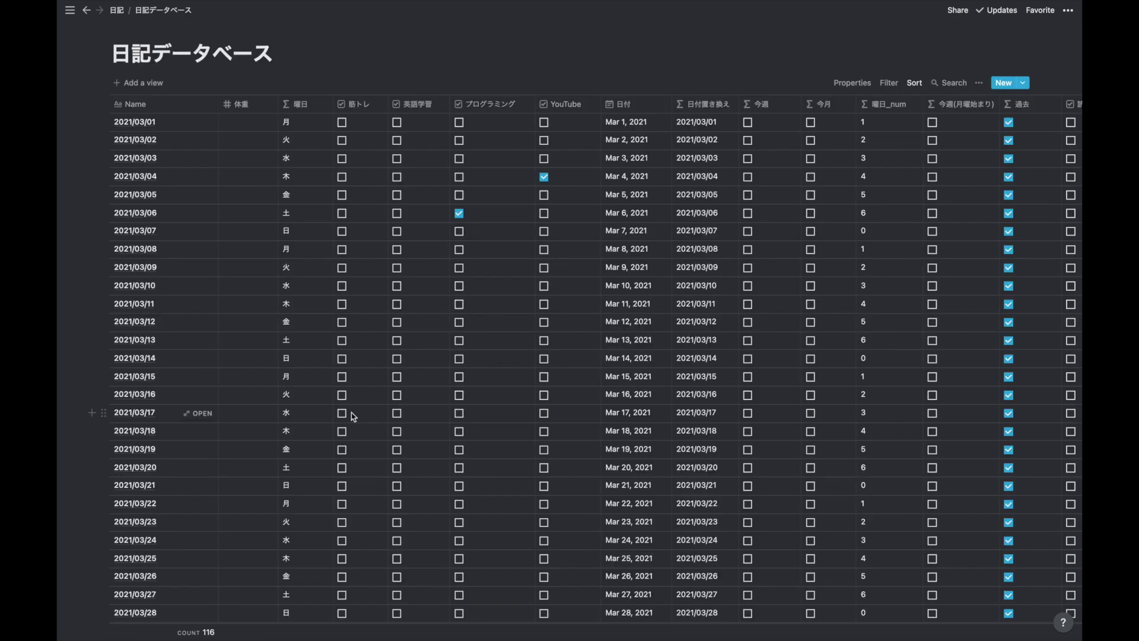
{"action": "scroll", "coordinate": [312, 255], "scroll_direction": "down", "scroll_amount": 9}
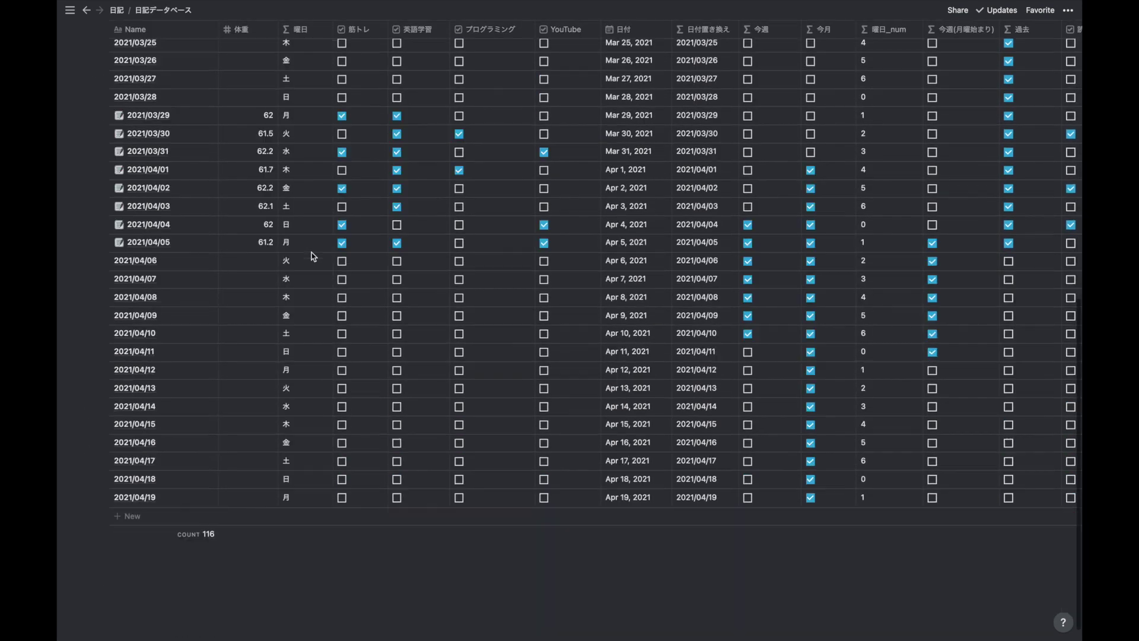
{"action": "scroll", "coordinate": [674, 463], "scroll_direction": "up", "scroll_amount": 10}
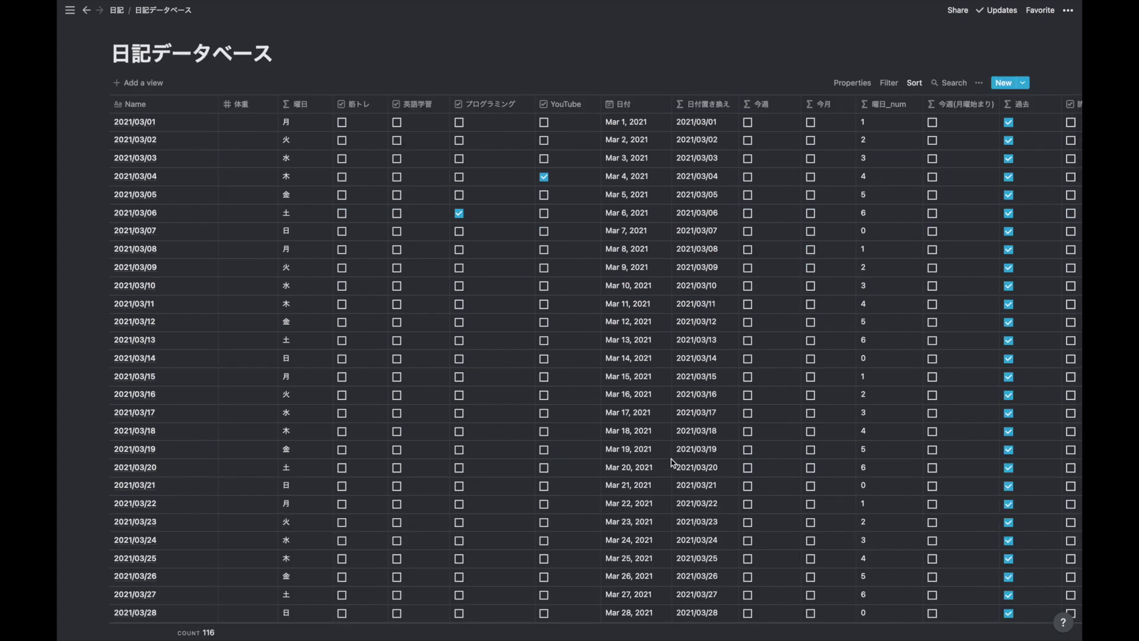
{"action": "scroll", "coordinate": [674, 463], "scroll_direction": "down", "scroll_amount": 2}
{"action": "scroll", "coordinate": [673, 463], "scroll_direction": "down", "scroll_amount": 15}
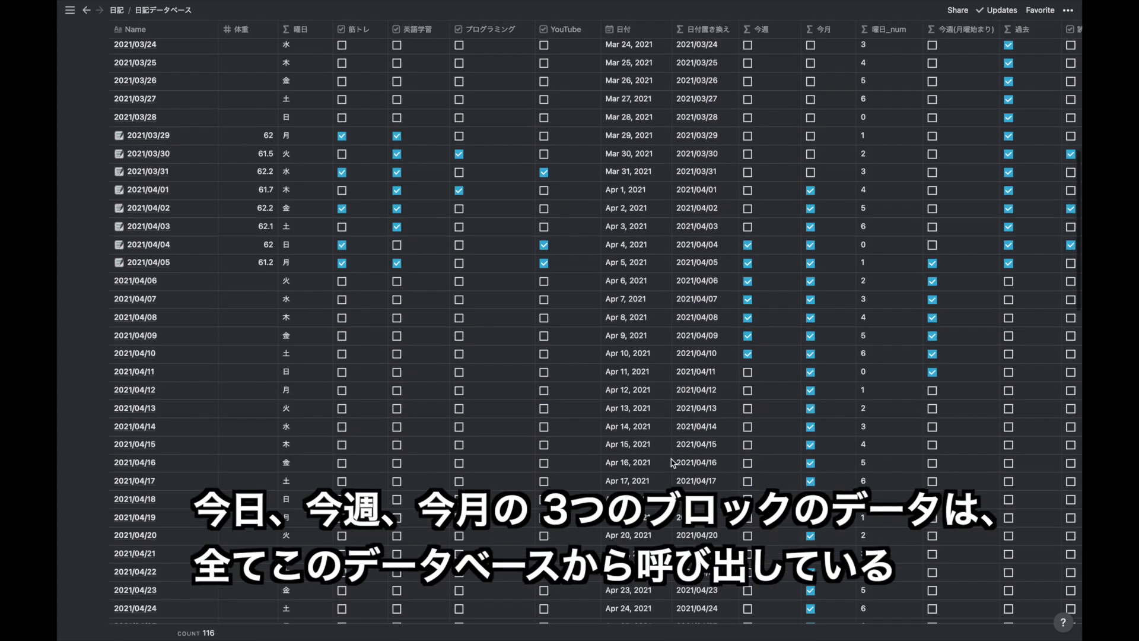
{"action": "scroll", "coordinate": [674, 463], "scroll_direction": "down", "scroll_amount": 15}
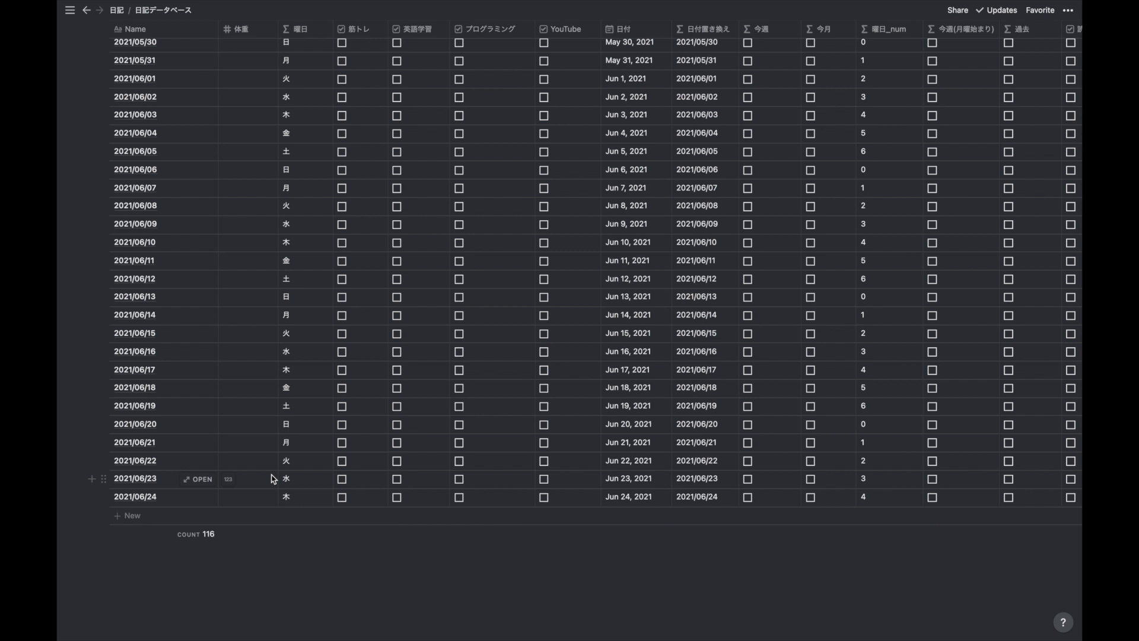
{"action": "scroll", "coordinate": [273, 479], "scroll_direction": "up", "scroll_amount": 20}
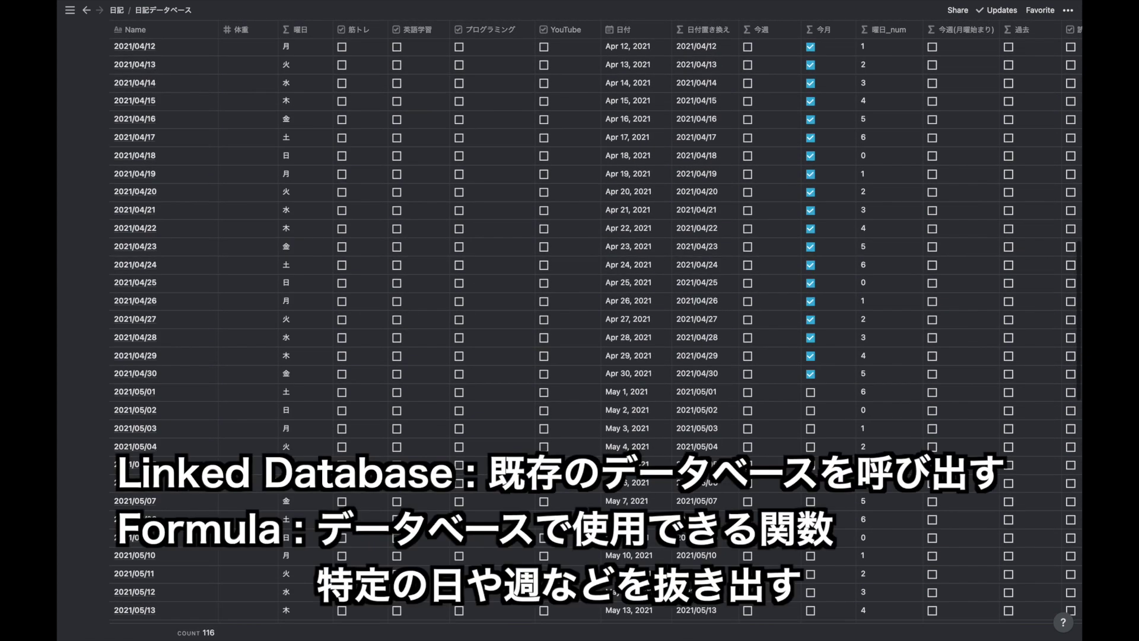
{"action": "scroll", "coordinate": [570, 326], "scroll_direction": "up", "scroll_amount": 1}
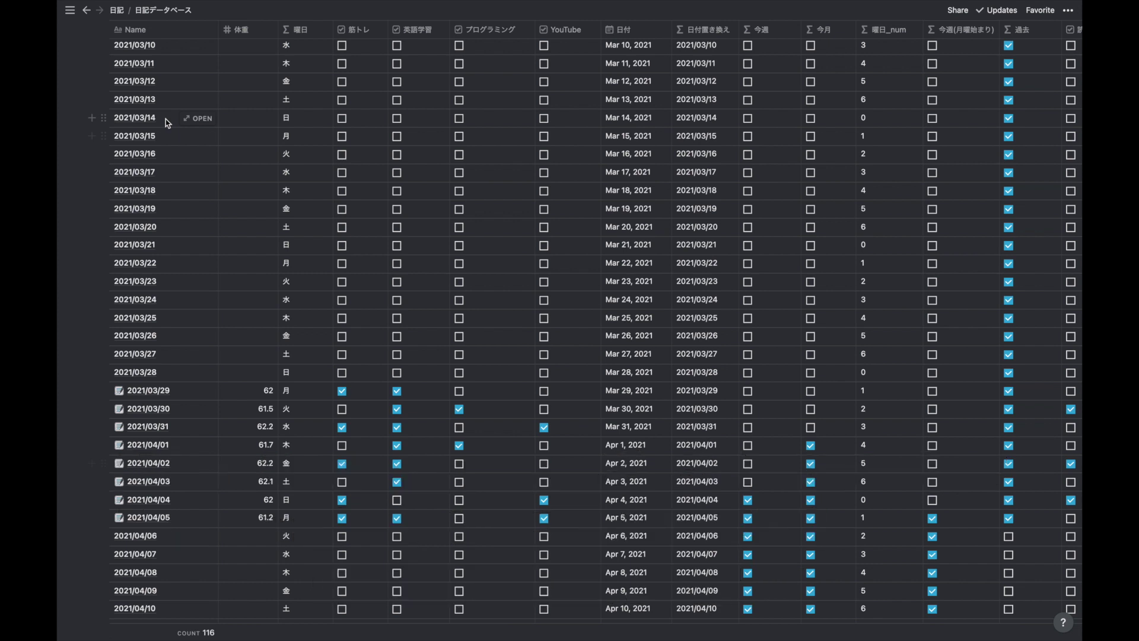
Step: Return to the 日記 page and set the 体重 value of the 2021/04/06 row in the 今日 table to 62
{"action": "left_click", "coordinate": [118, 10]}
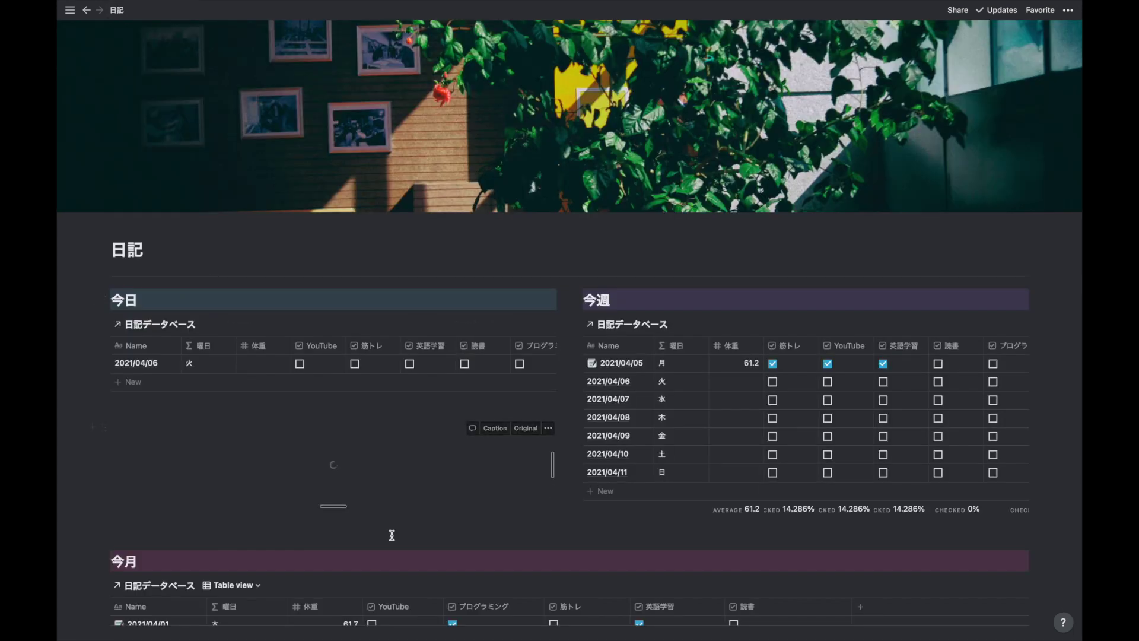
{"action": "scroll", "coordinate": [393, 540], "scroll_direction": "down", "scroll_amount": 1}
{"action": "scroll", "coordinate": [394, 540], "scroll_direction": "down", "scroll_amount": 5}
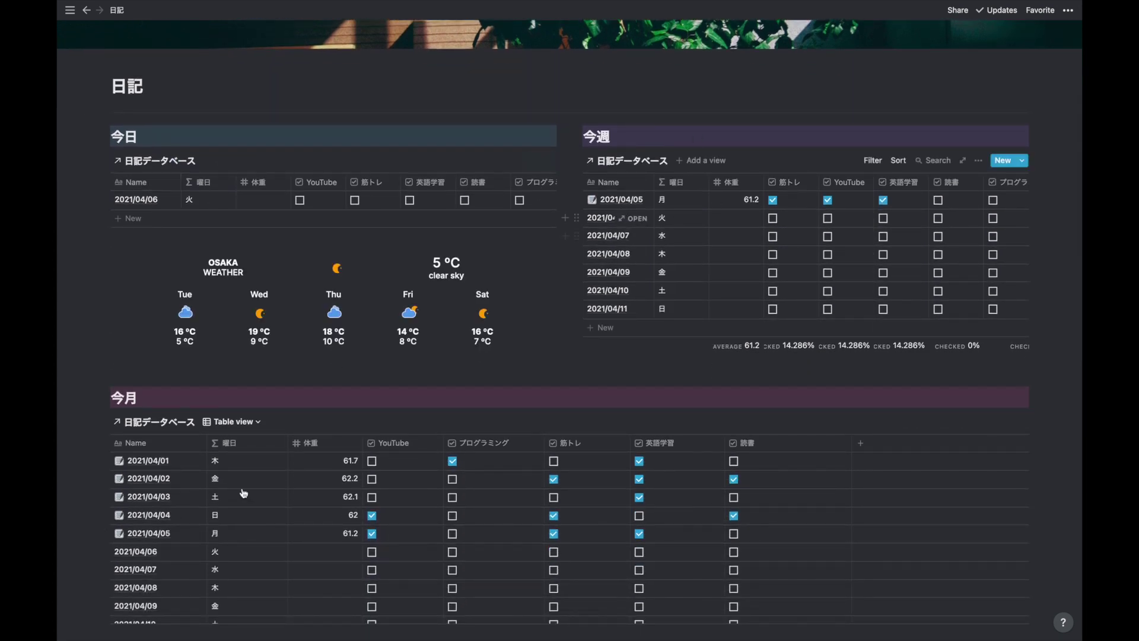
{"action": "scroll", "coordinate": [512, 185], "scroll_direction": "down", "scroll_amount": 2}
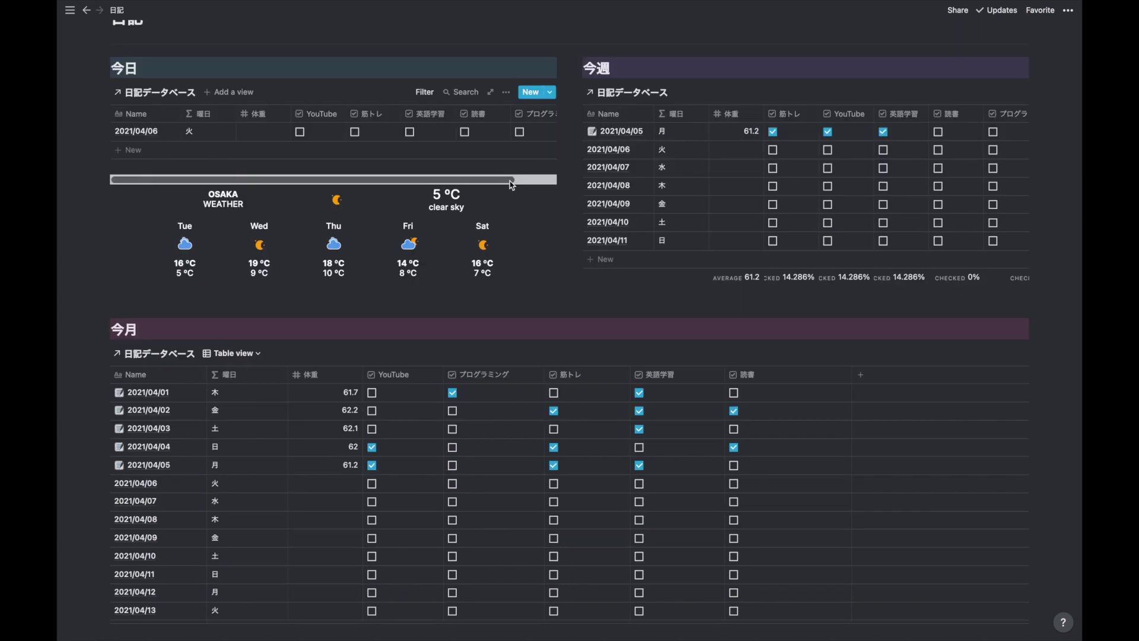
{"action": "scroll", "coordinate": [512, 185], "scroll_direction": "up", "scroll_amount": 1}
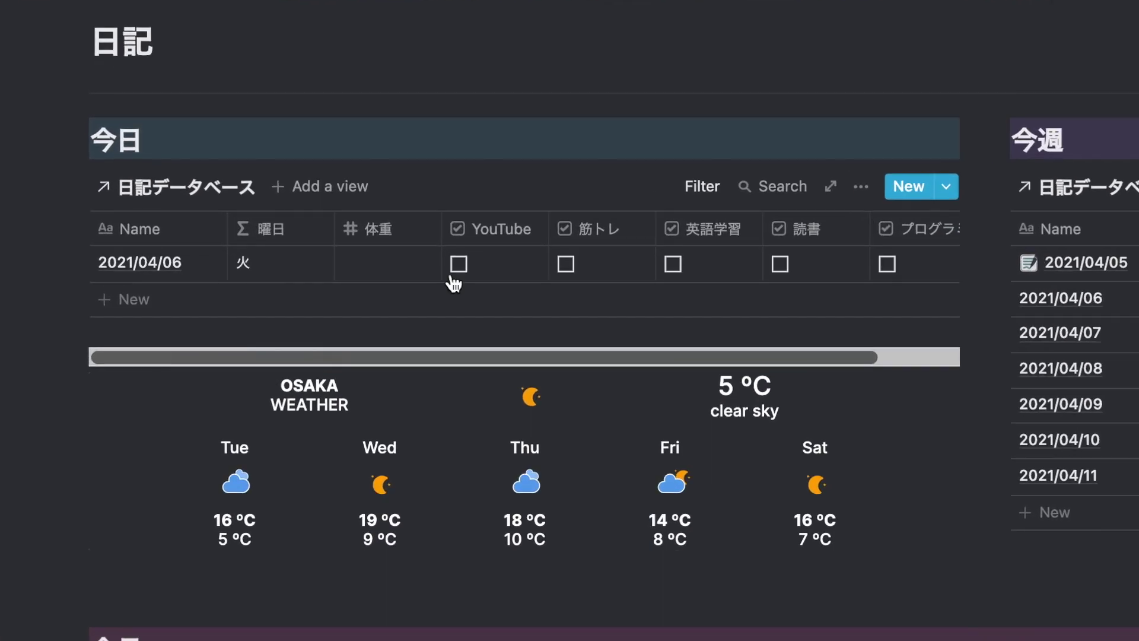
{"action": "left_click", "coordinate": [393, 265]}
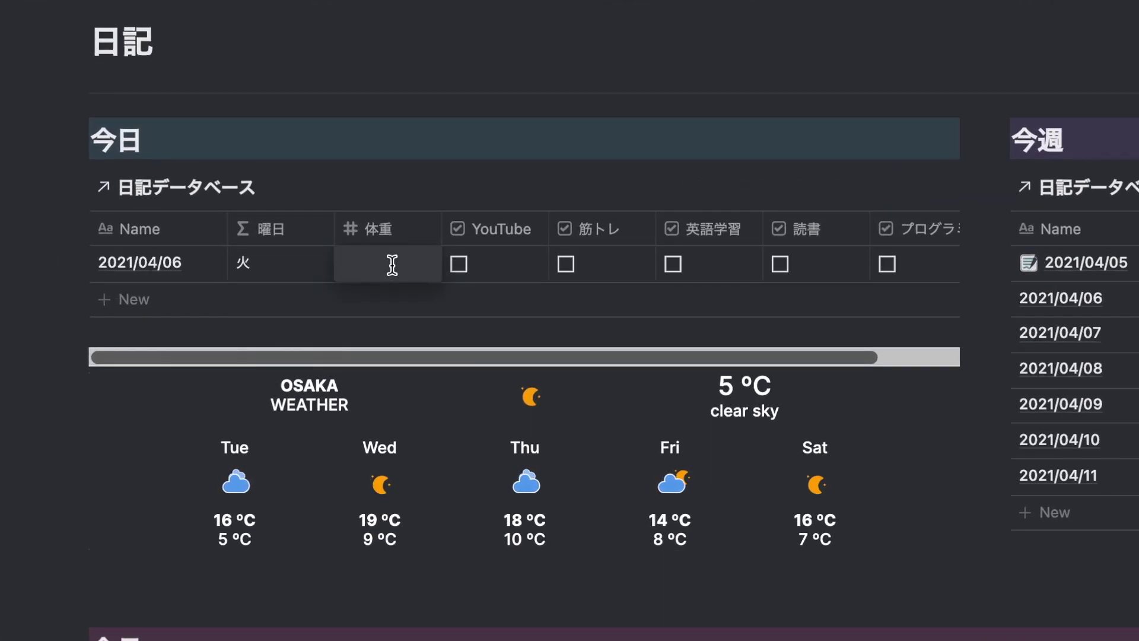
{"action": "type", "text": "62"}
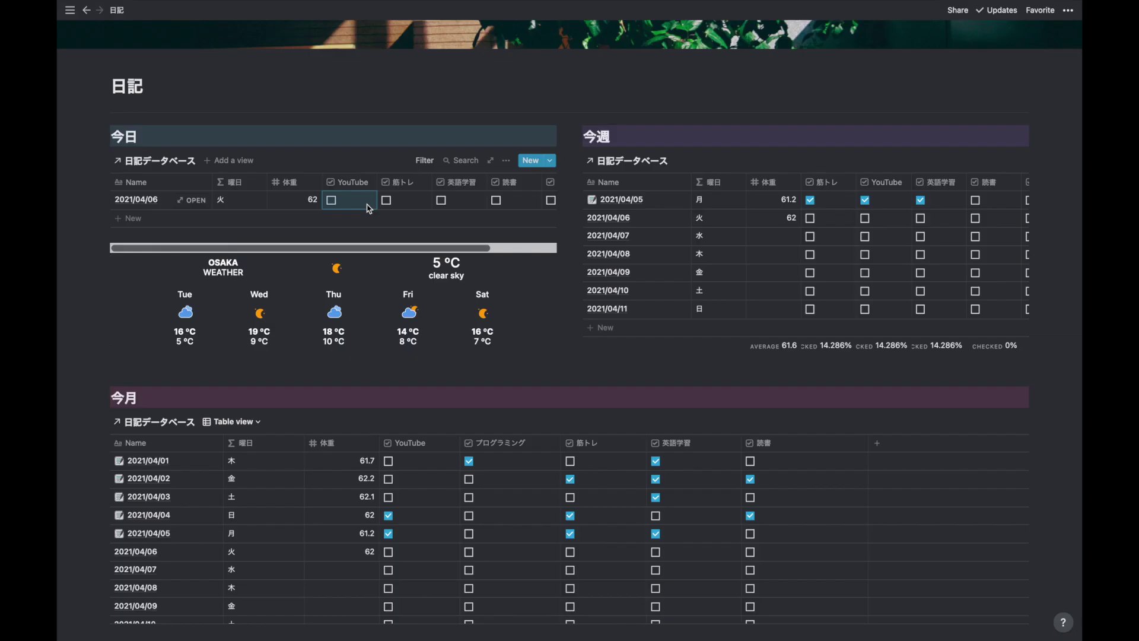
Step: Mark YouTube, 英語学習 and プログラミング as done for 2021/04/06 in the 今日 table
{"action": "scroll", "coordinate": [369, 205], "scroll_direction": "right", "scroll_amount": 4}
{"action": "left_click", "coordinate": [255, 201]}
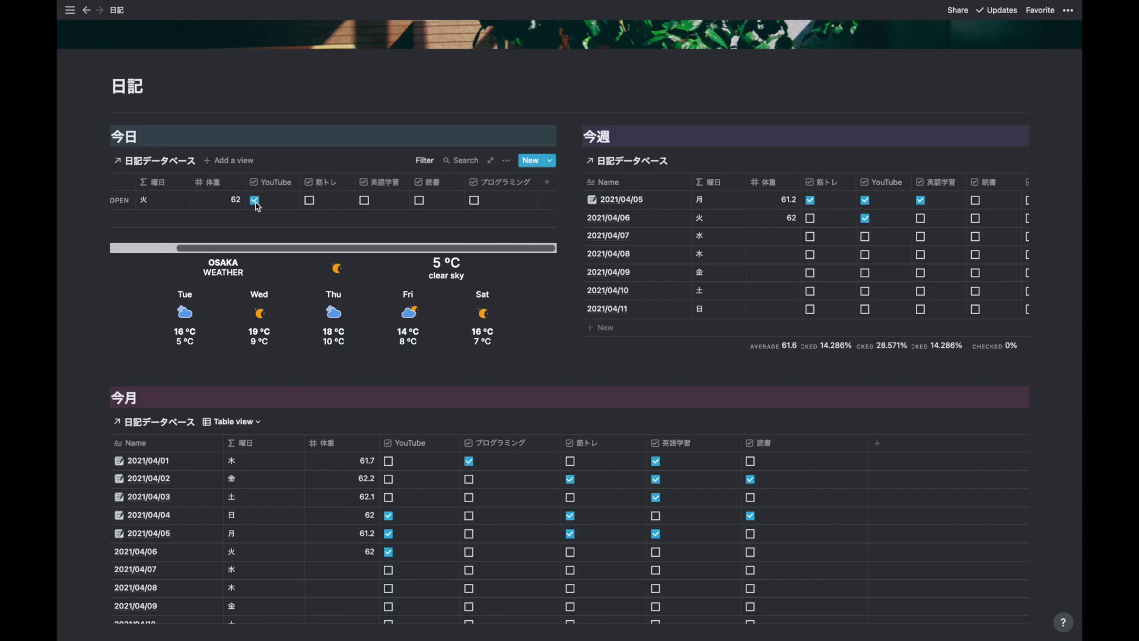
{"action": "left_click", "coordinate": [365, 201]}
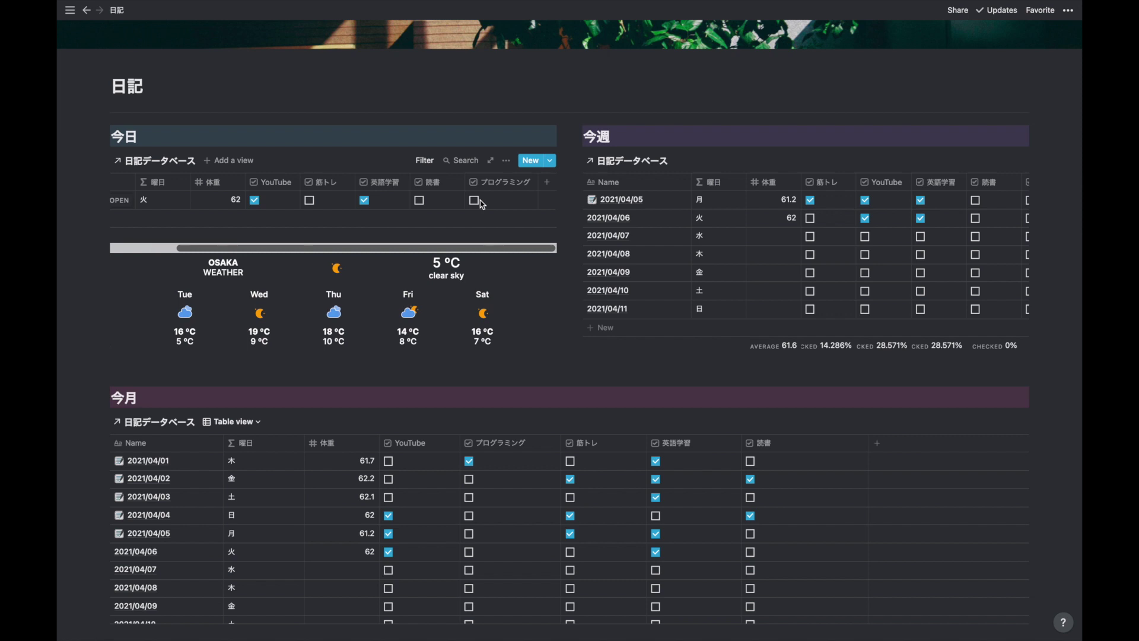
Step: Open the 2021/04/06 entry from the 今日 table and apply the 日記テンプレート template to it
{"action": "scroll", "coordinate": [238, 208], "scroll_direction": "left", "scroll_amount": 4}
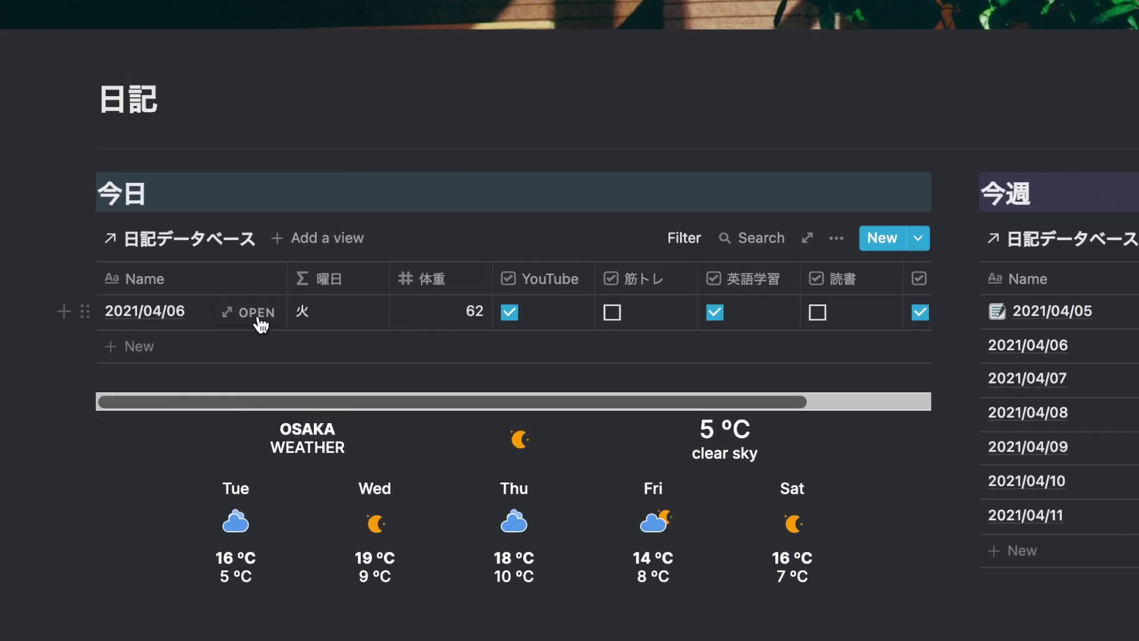
{"action": "left_click", "coordinate": [258, 315]}
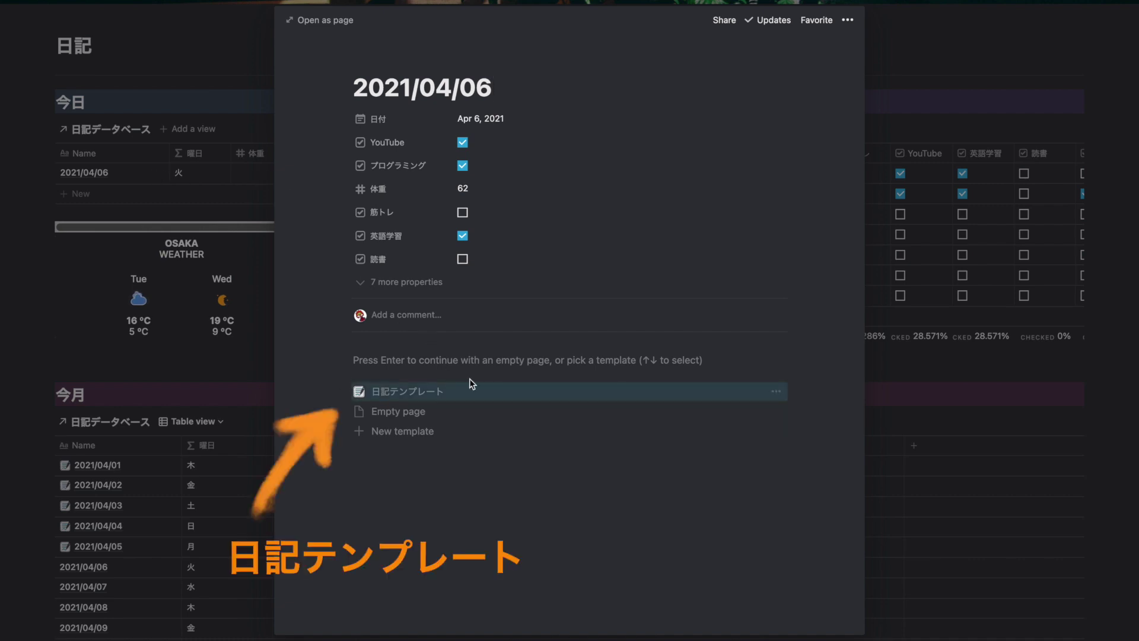
{"action": "left_click", "coordinate": [363, 394]}
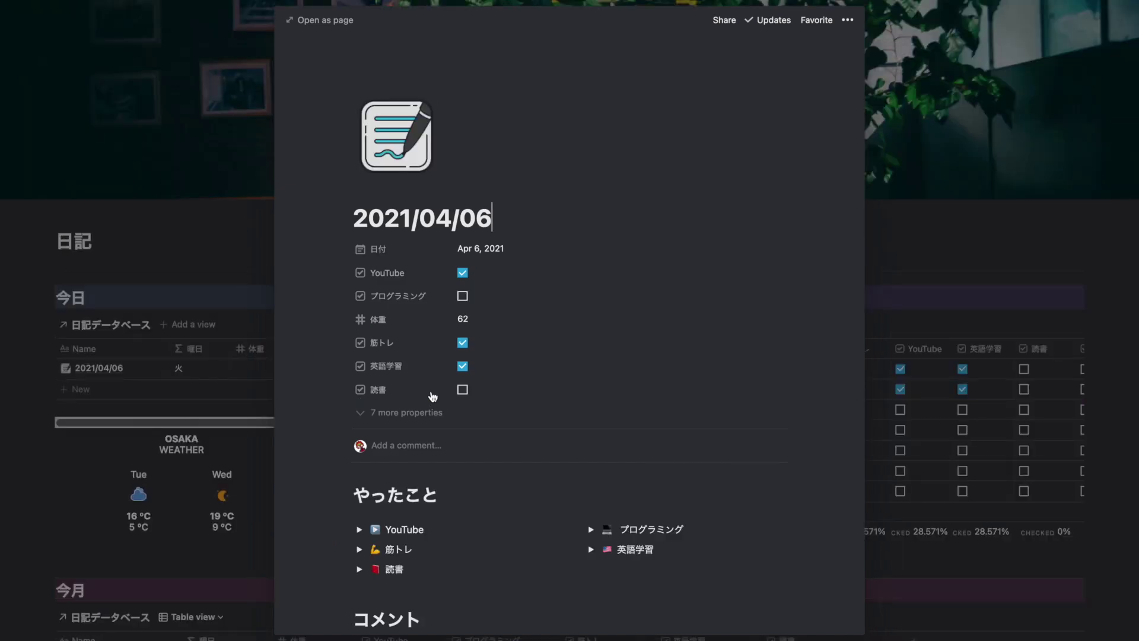
Step: Expand the YouTube toggle under やったこと and check off 台本作成 and 撮影
{"action": "scroll", "coordinate": [433, 396], "scroll_direction": "down", "scroll_amount": 2}
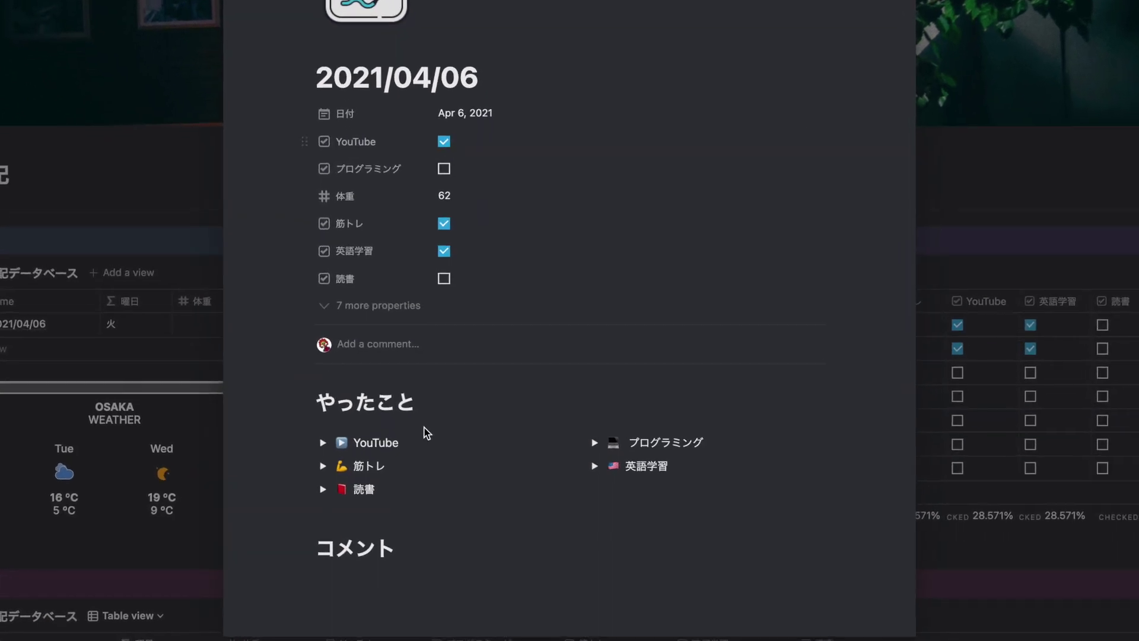
{"action": "left_click", "coordinate": [323, 443]}
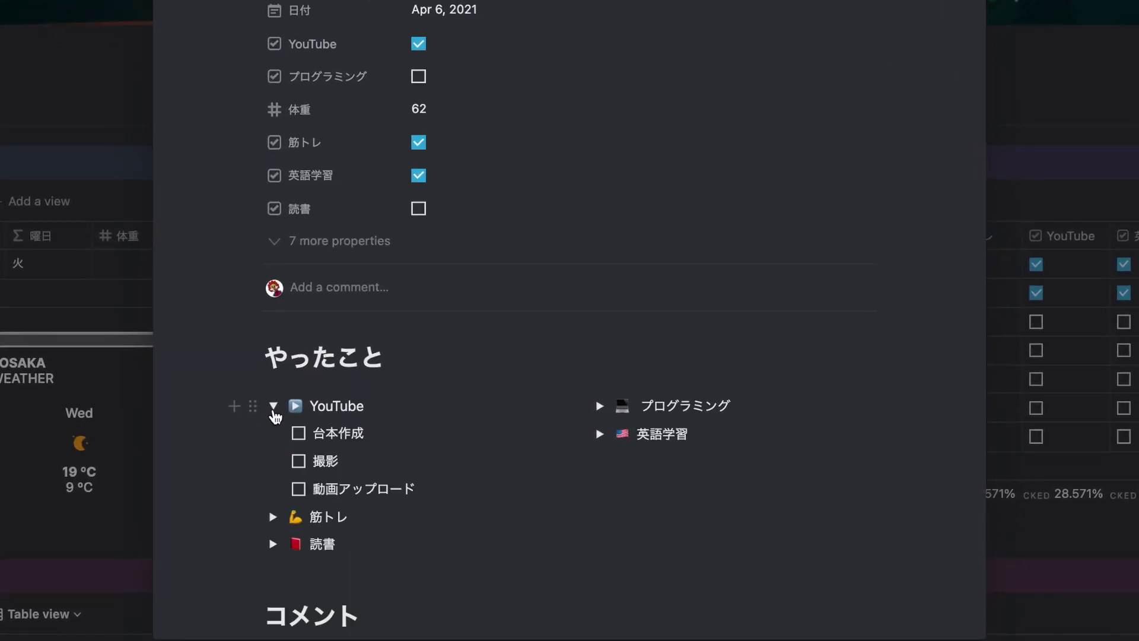
{"action": "scroll", "coordinate": [274, 409], "scroll_direction": "down", "scroll_amount": 2}
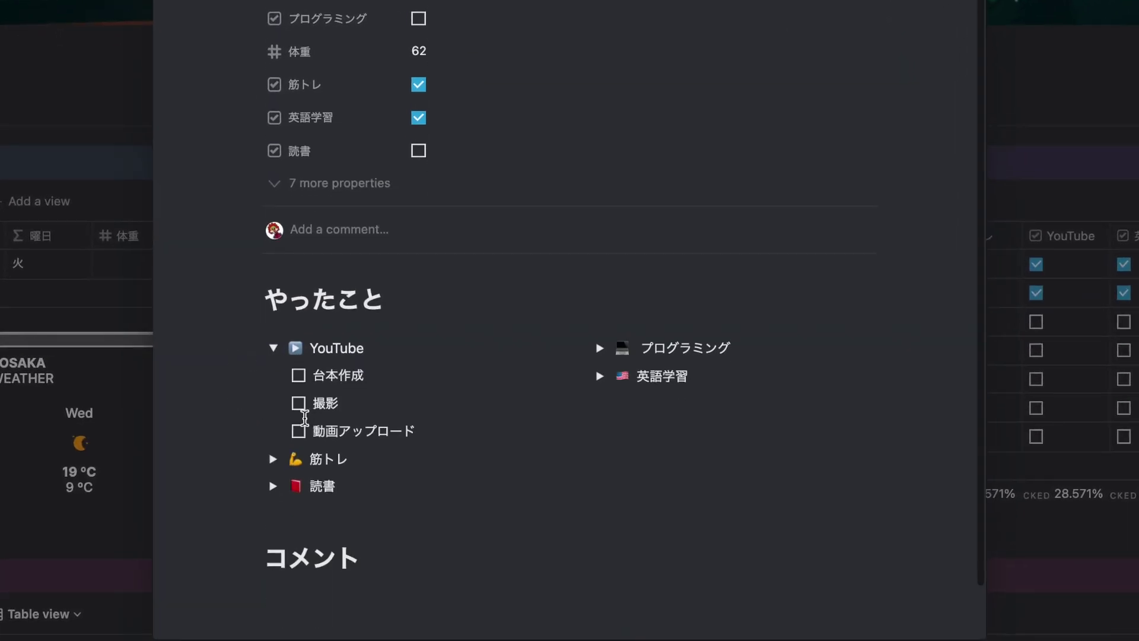
{"action": "left_click", "coordinate": [298, 376]}
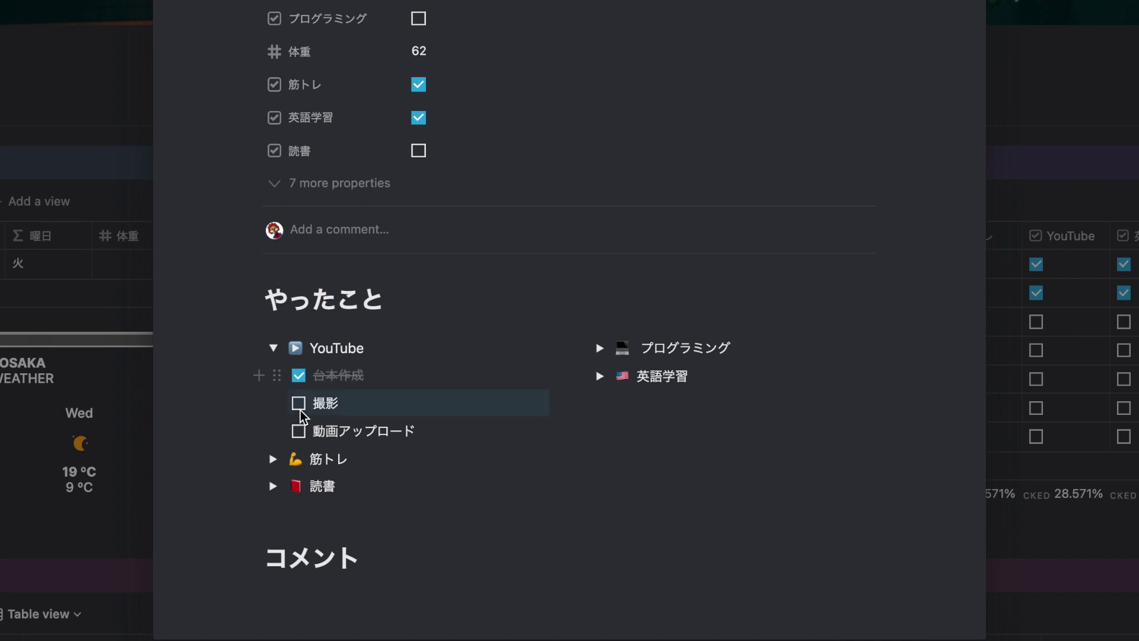
{"action": "left_click", "coordinate": [299, 404]}
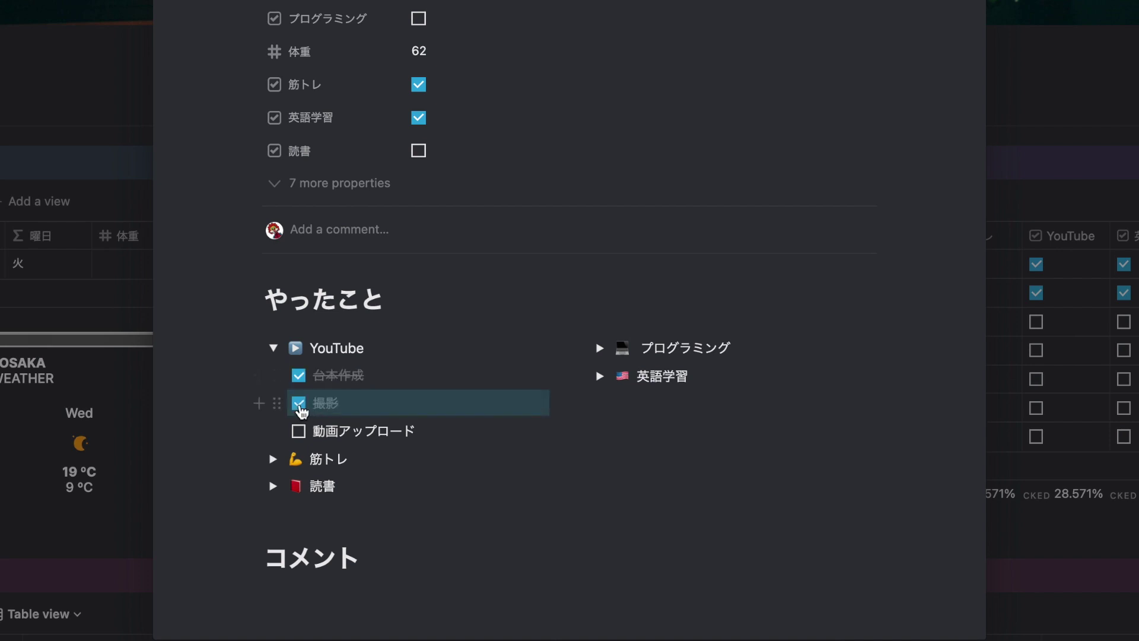
Step: Expand the 筋トレ toggle under やったこと and check off 下半身 and 体幹
{"action": "left_click", "coordinate": [273, 459]}
{"action": "left_click", "coordinate": [298, 514]}
{"action": "left_click", "coordinate": [298, 541]}
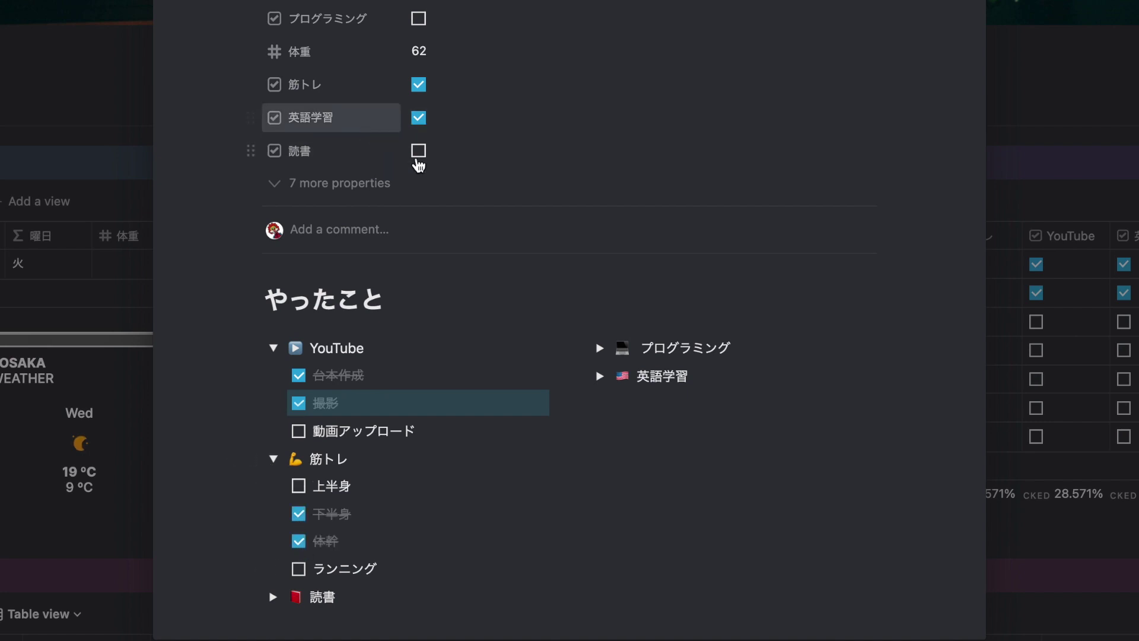
Step: Expand the 英語学習 toggle under やったこと and check off リスニング, 単語 and 文法
{"action": "left_click", "coordinate": [600, 378]}
{"action": "left_click", "coordinate": [626, 431]}
{"action": "left_click", "coordinate": [626, 459]}
{"action": "left_click", "coordinate": [626, 486]}
Step: Write 一日のまとめや、感想をここに書く。 under the コメント heading and close the entry
{"action": "scroll", "coordinate": [632, 448], "scroll_direction": "down", "scroll_amount": 5}
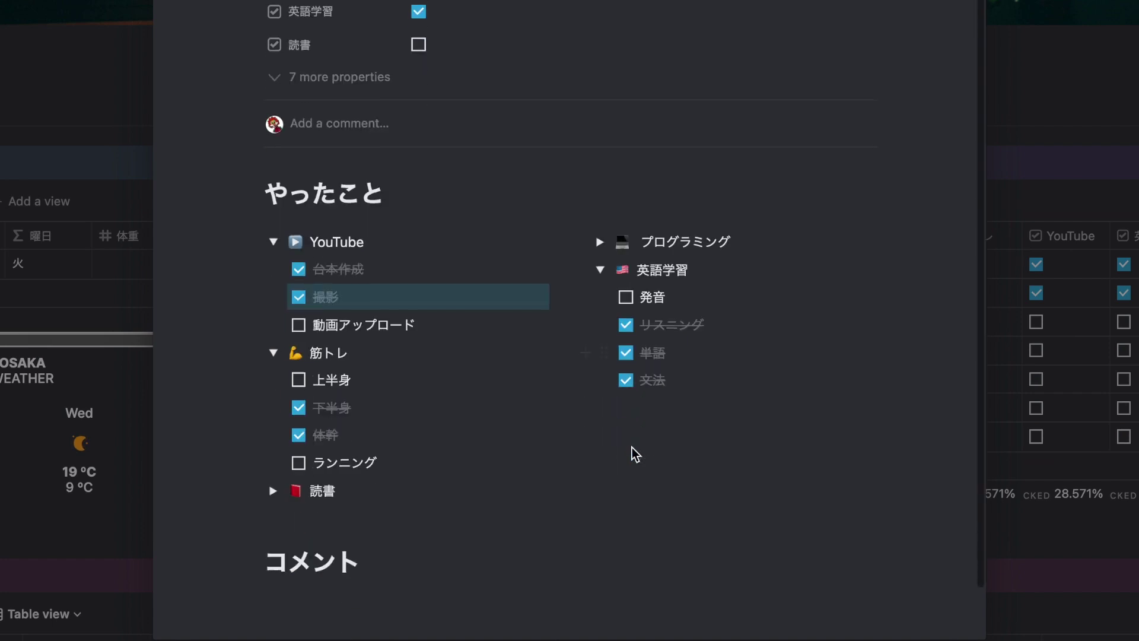
{"action": "left_click", "coordinate": [496, 522]}
{"action": "type", "text": "一日のまとめや、"}
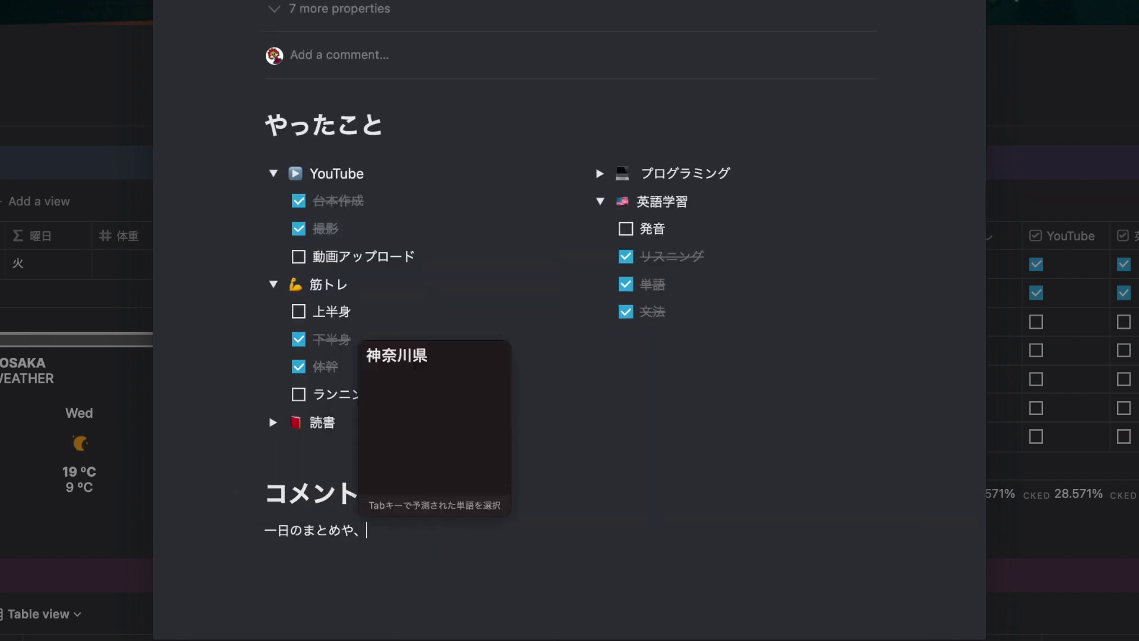
{"action": "type", "text": "感想をここに書く。"}
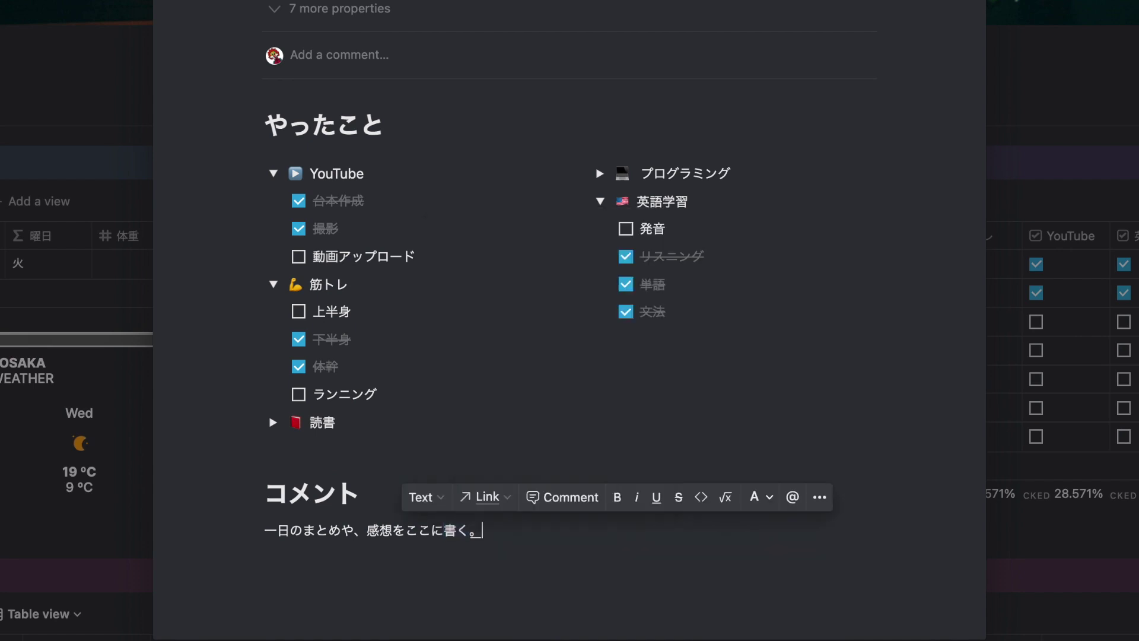
{"action": "key", "text": "Return"}
{"action": "key", "text": "Escape"}
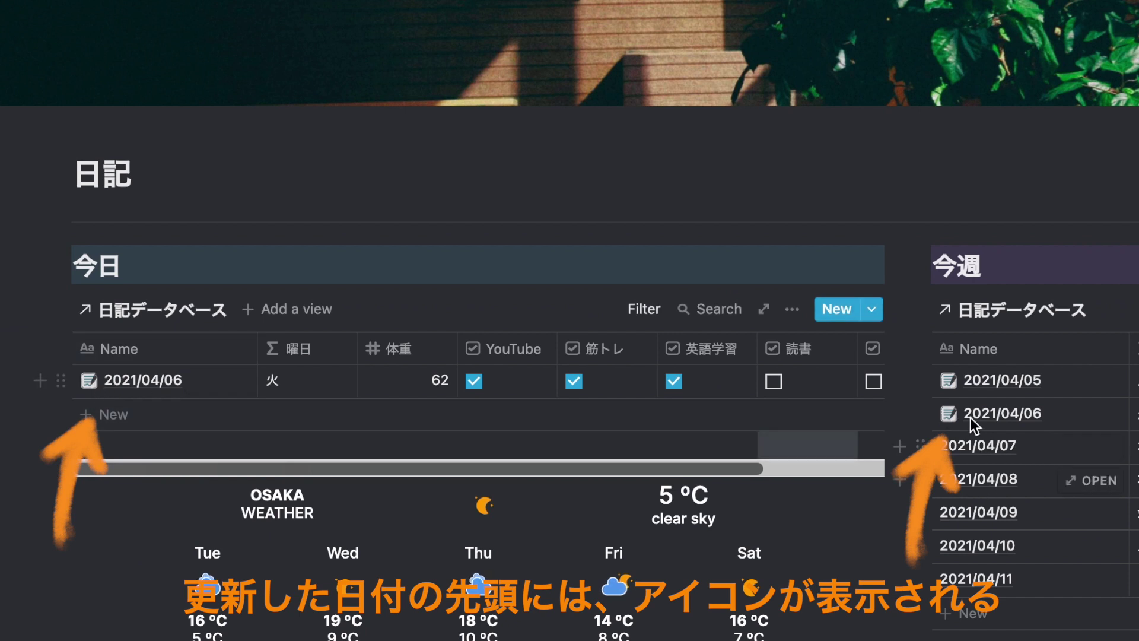
Step: Switch the 今月 diary database to Calendar view and look through the April 2021 entries
{"action": "scroll", "coordinate": [963, 422], "scroll_direction": "down", "scroll_amount": 2}
{"action": "scroll", "coordinate": [963, 421], "scroll_direction": "down", "scroll_amount": 10}
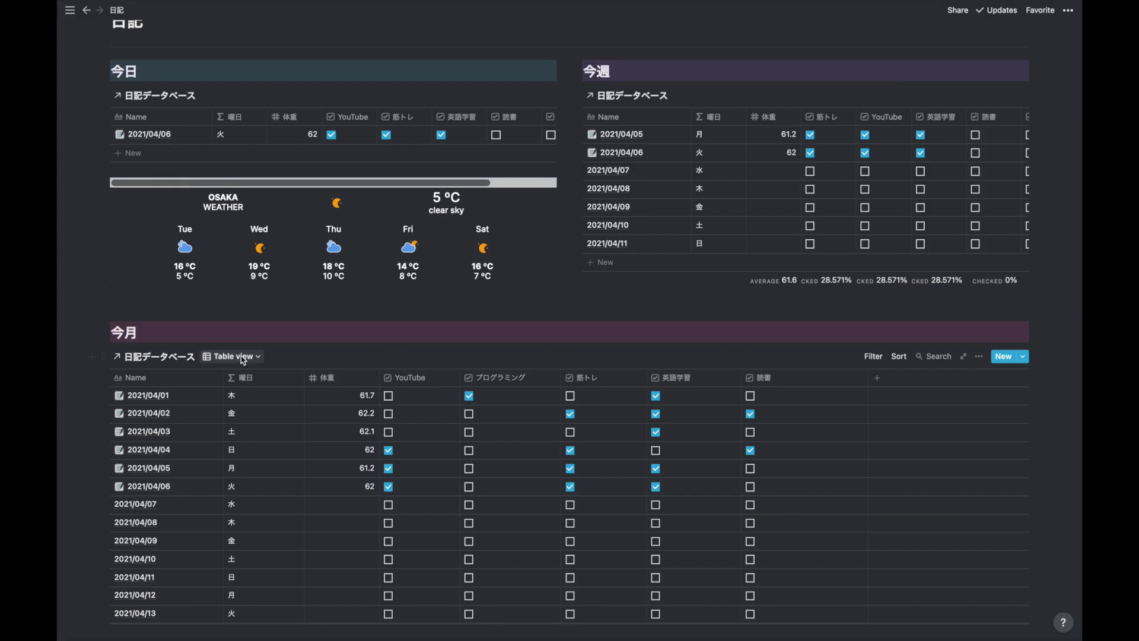
{"action": "left_click", "coordinate": [314, 213]}
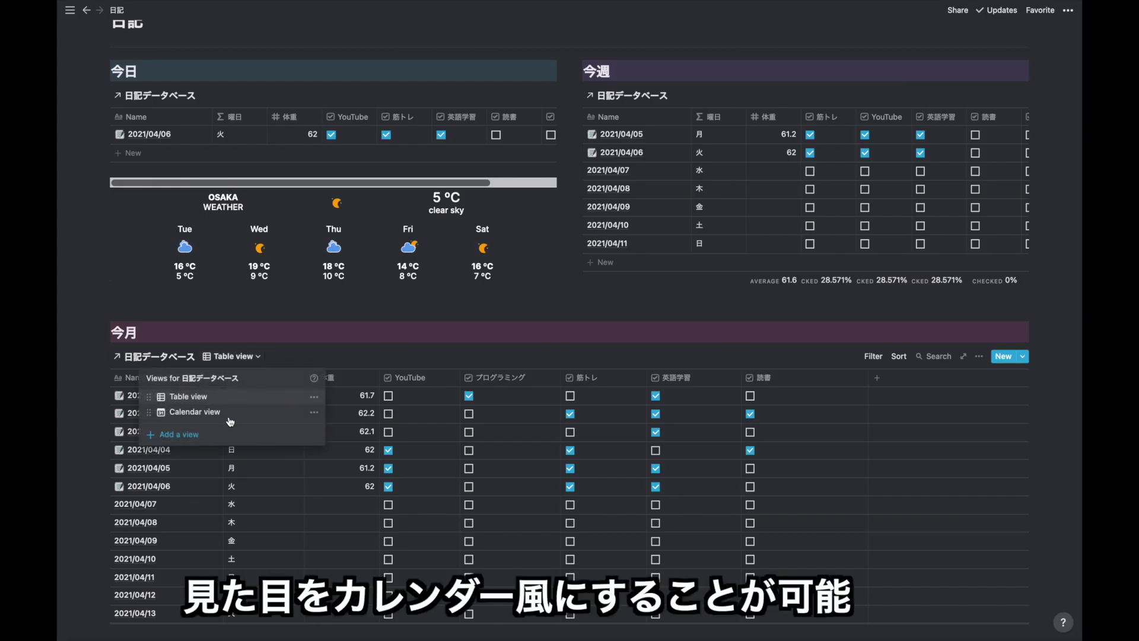
{"action": "left_click", "coordinate": [195, 411]}
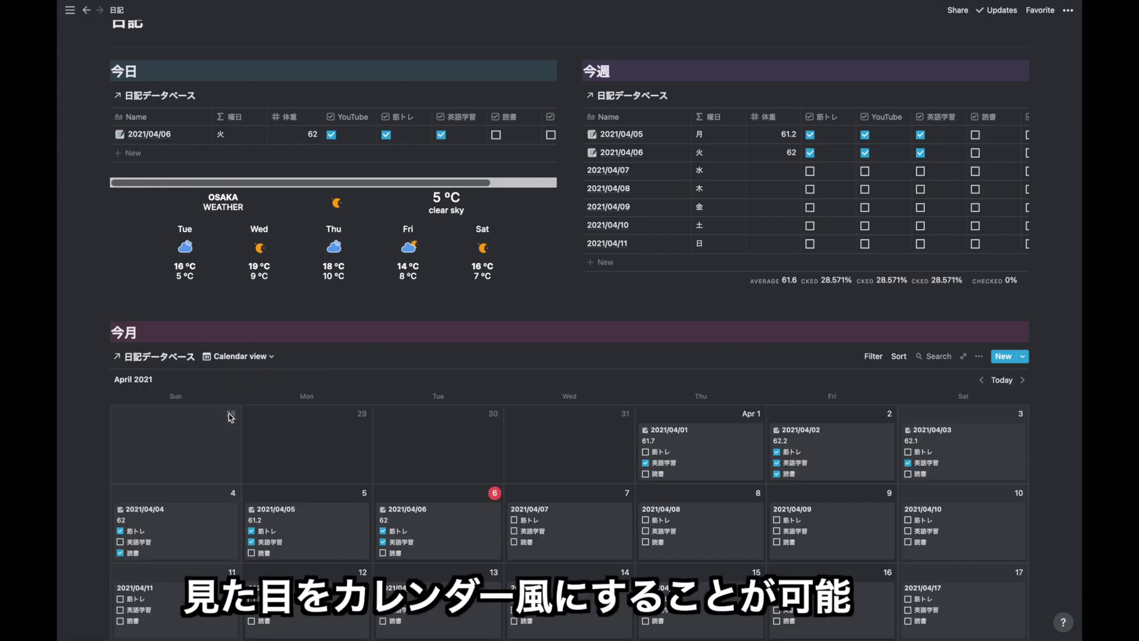
{"action": "scroll", "coordinate": [464, 326], "scroll_direction": "down", "scroll_amount": 5}
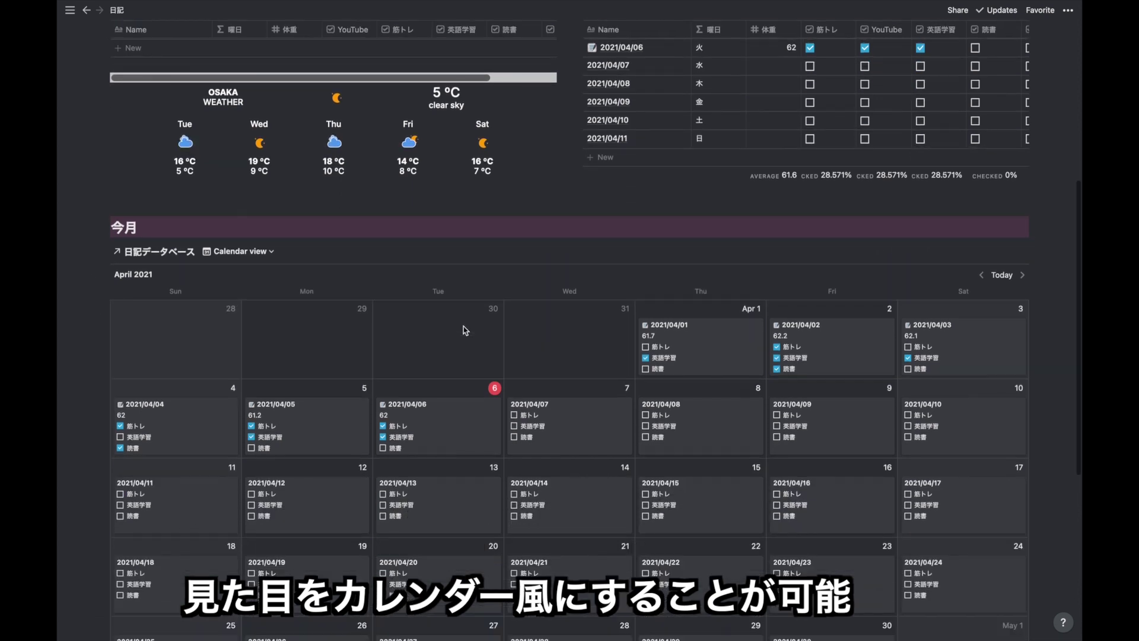
{"action": "scroll", "coordinate": [464, 330], "scroll_direction": "down", "scroll_amount": 5}
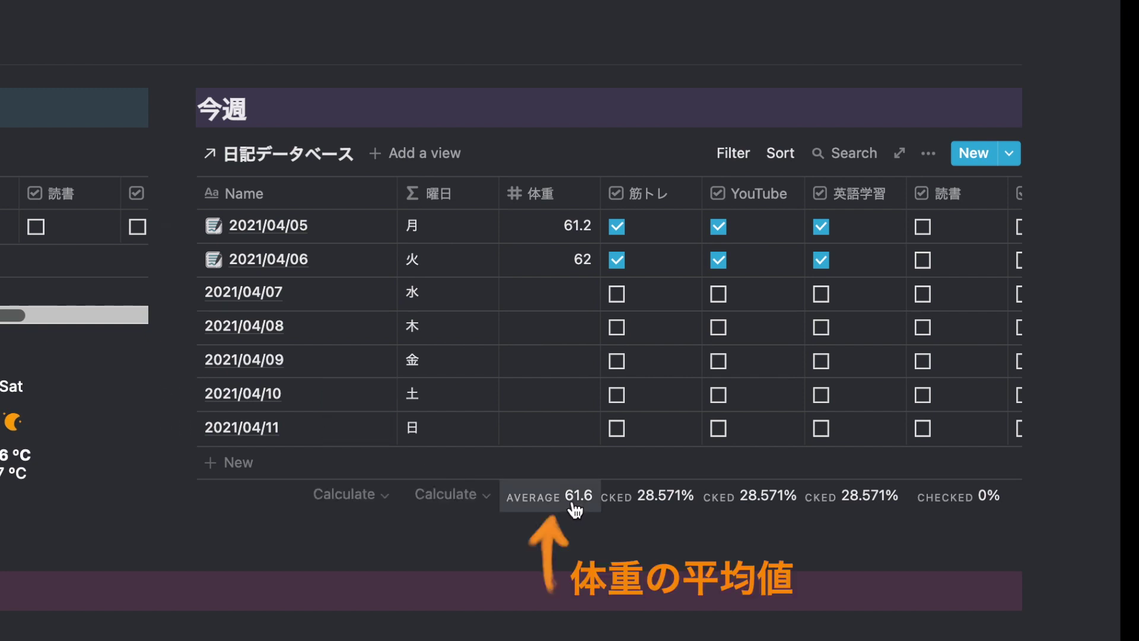
Step: Examine the weight average and the habit completion percentages beneath the 今週 table
{"action": "left_click", "coordinate": [575, 509]}
{"action": "key", "text": "Escape"}
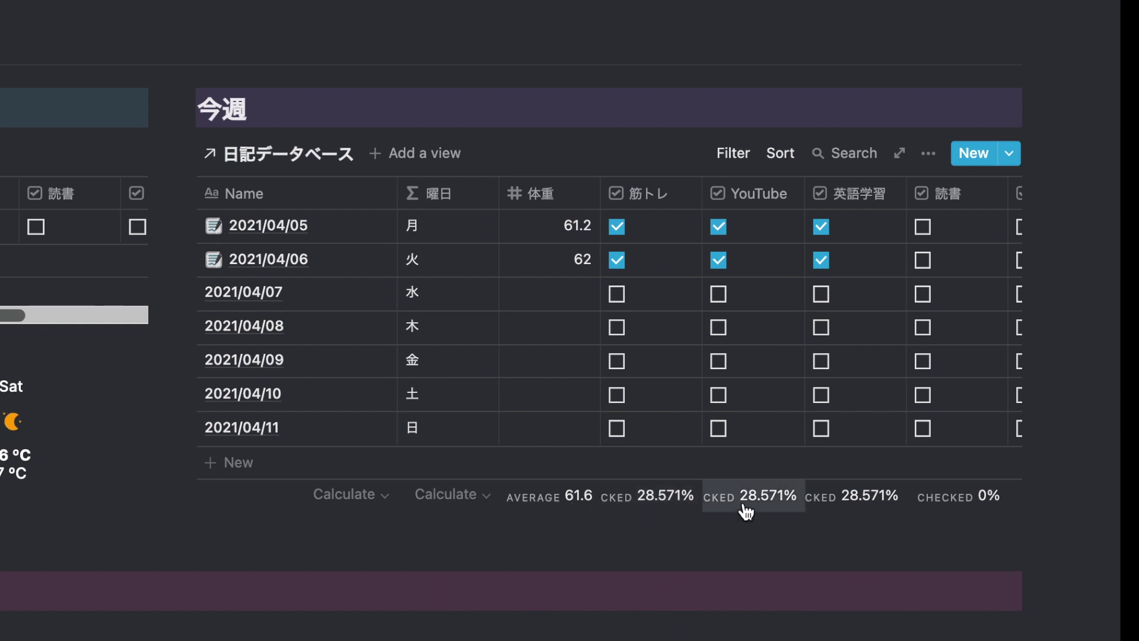
{"action": "scroll", "coordinate": [745, 512], "scroll_direction": "right", "scroll_amount": 5}
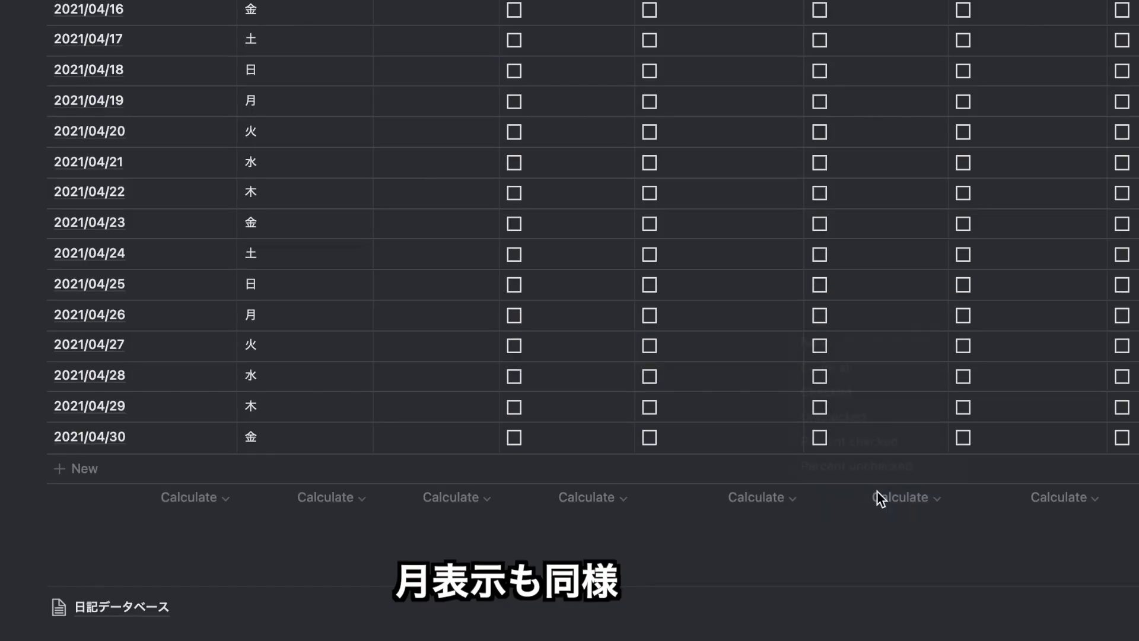
Step: Set the 筋トレ column's calculation in the 今月 table to Percent checked and review the diary page
{"action": "left_click", "coordinate": [877, 494]}
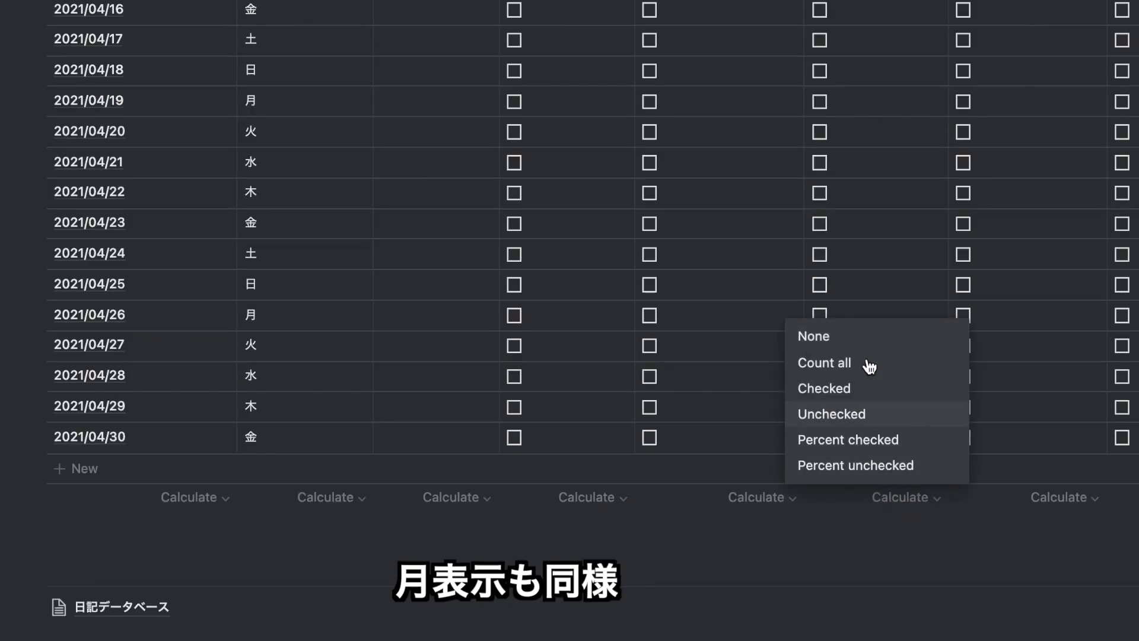
{"action": "left_click", "coordinate": [867, 440]}
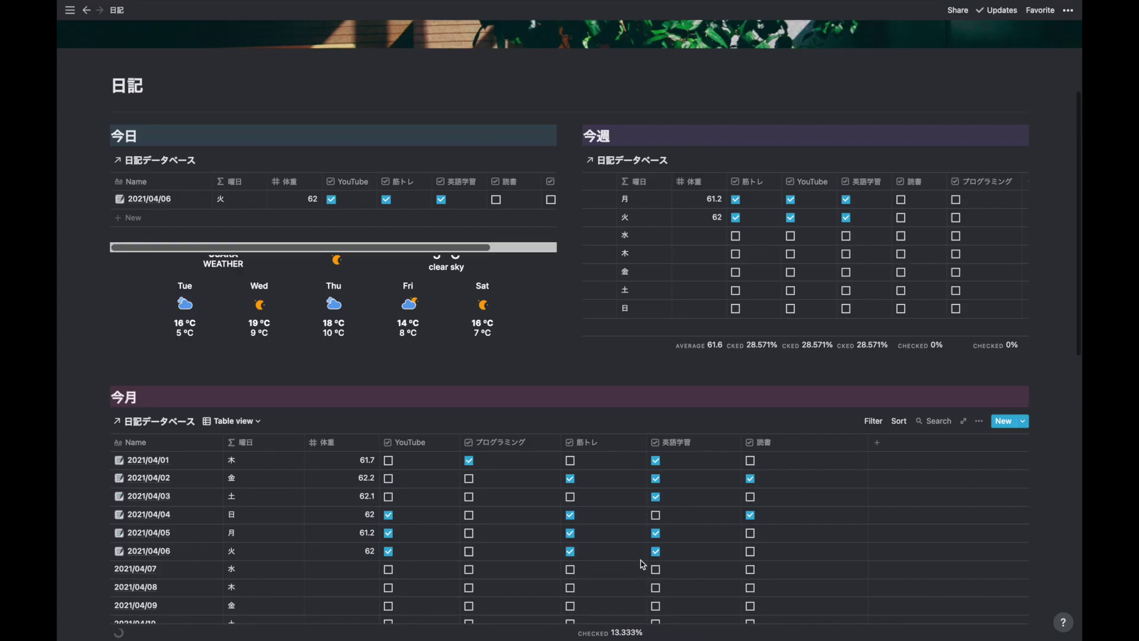
{"action": "scroll", "coordinate": [642, 564], "scroll_direction": "up", "scroll_amount": 2}
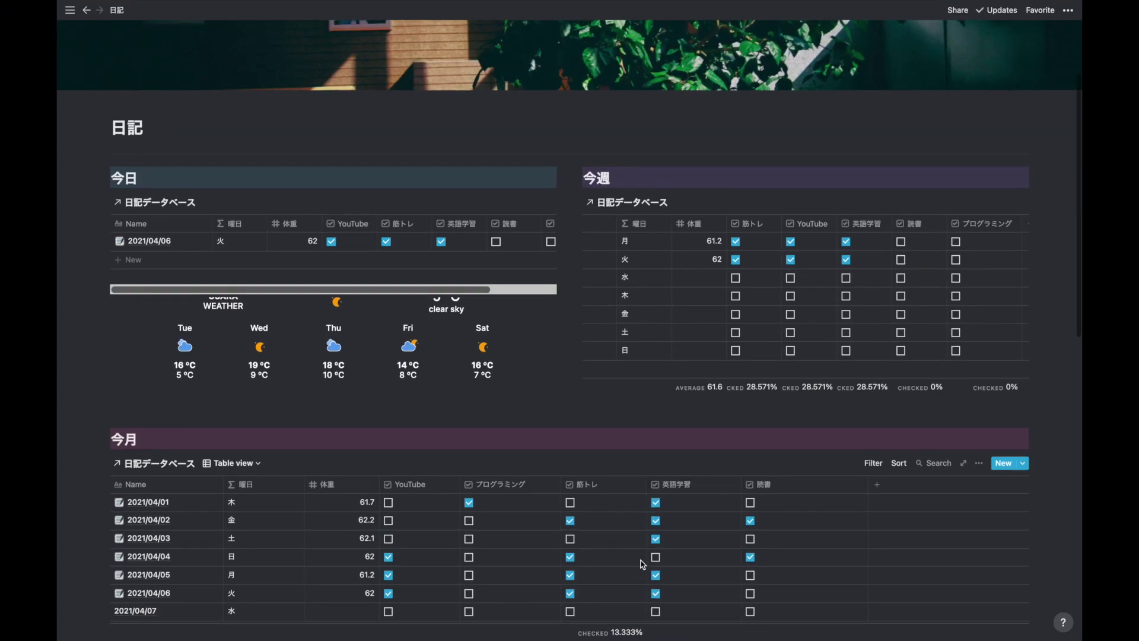
{"action": "scroll", "coordinate": [642, 564], "scroll_direction": "up", "scroll_amount": 1}
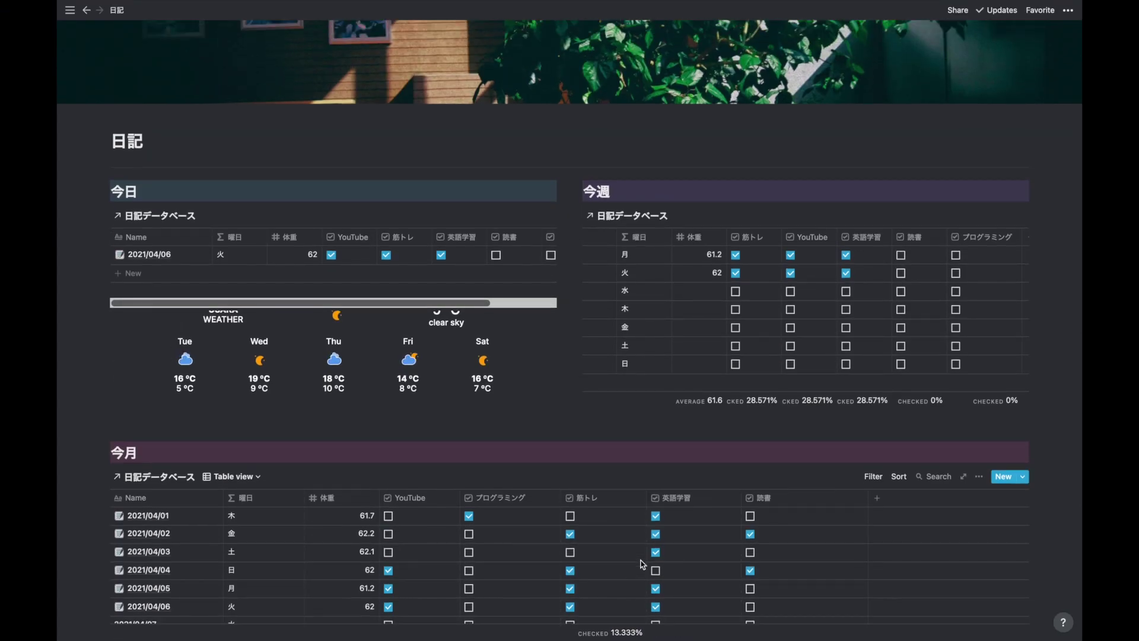
{"action": "scroll", "coordinate": [642, 564], "scroll_direction": "down", "scroll_amount": 2}
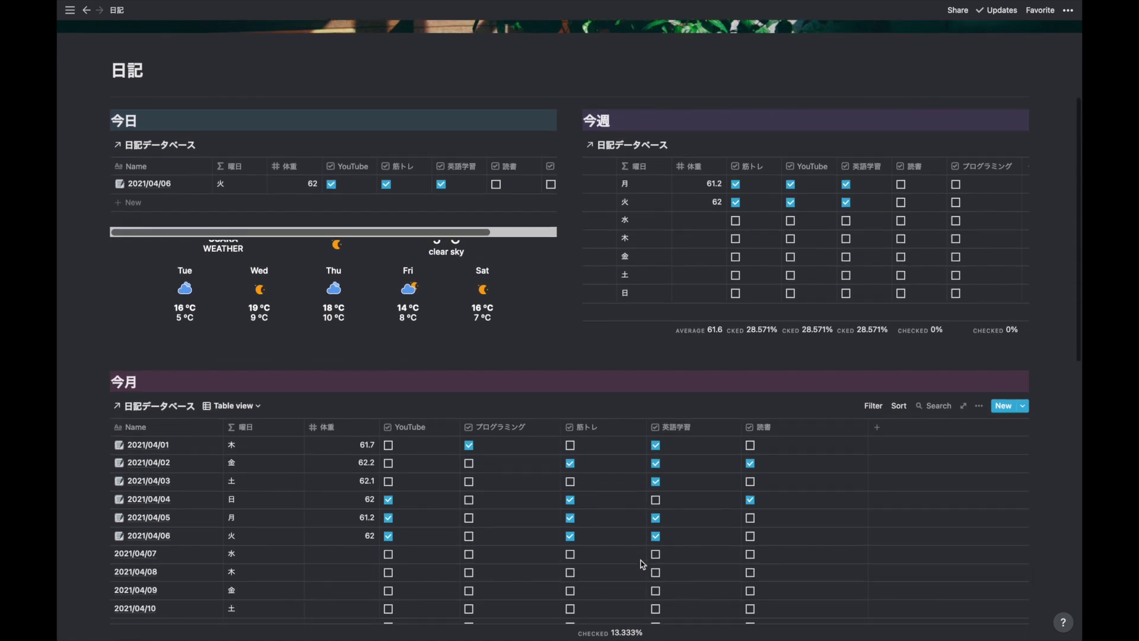
{"action": "scroll", "coordinate": [643, 564], "scroll_direction": "down", "scroll_amount": 1}
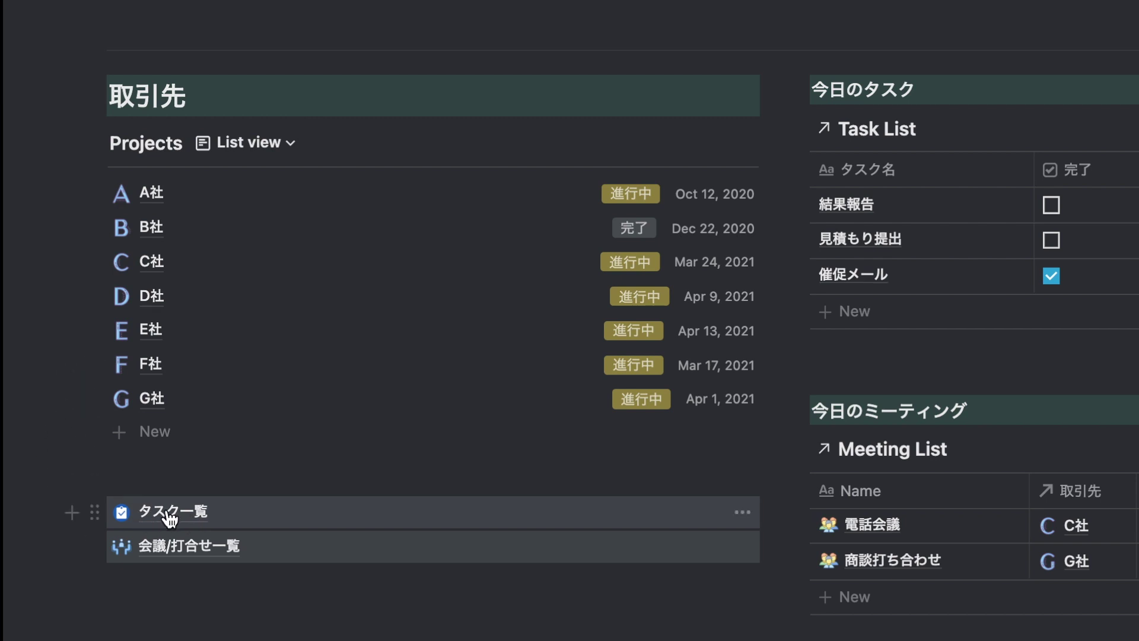
Step: Open the タスク一覧 page and inspect the property type of the 取引先 column in Task List
{"action": "left_click", "coordinate": [171, 513]}
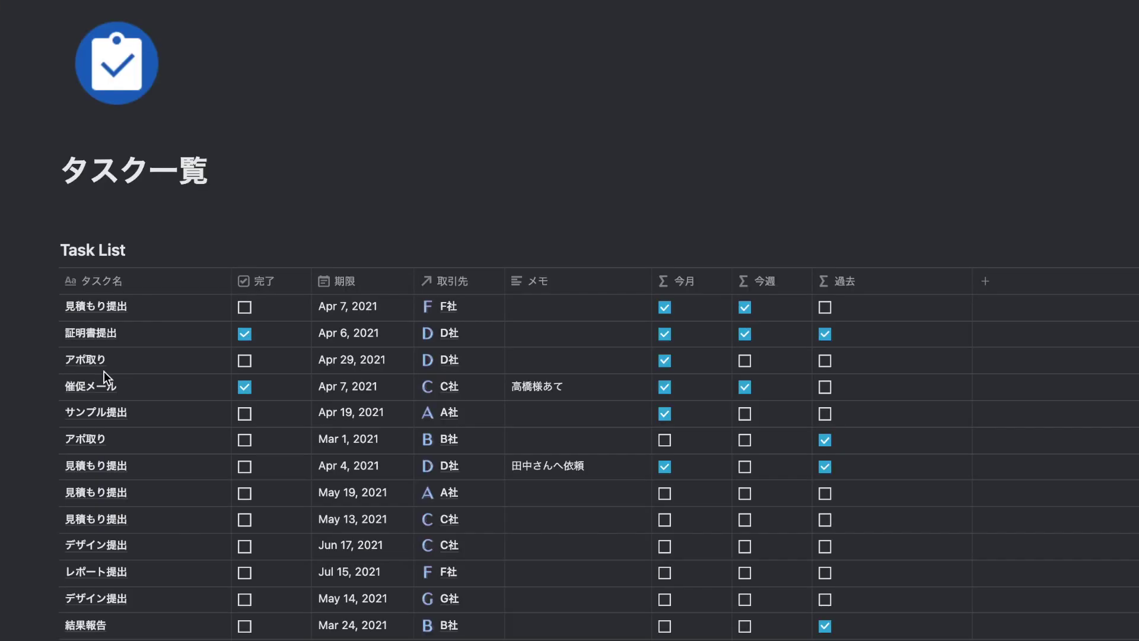
{"action": "scroll", "coordinate": [104, 372], "scroll_direction": "down", "scroll_amount": 5}
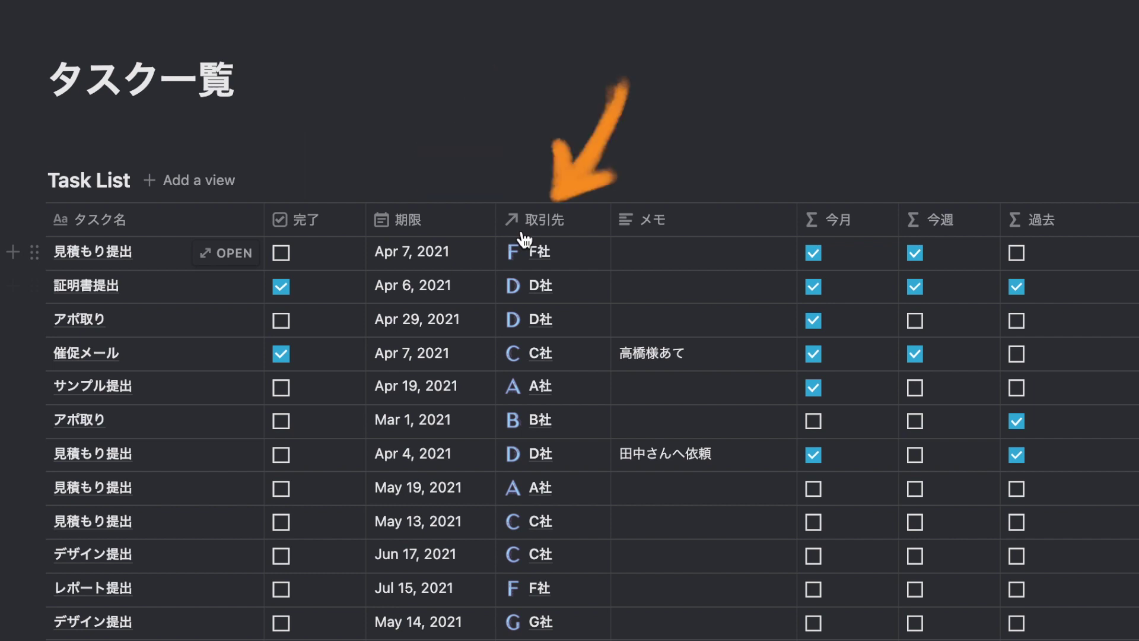
{"action": "left_click", "coordinate": [554, 229]}
{"action": "mouse_move", "coordinate": [549, 338]}
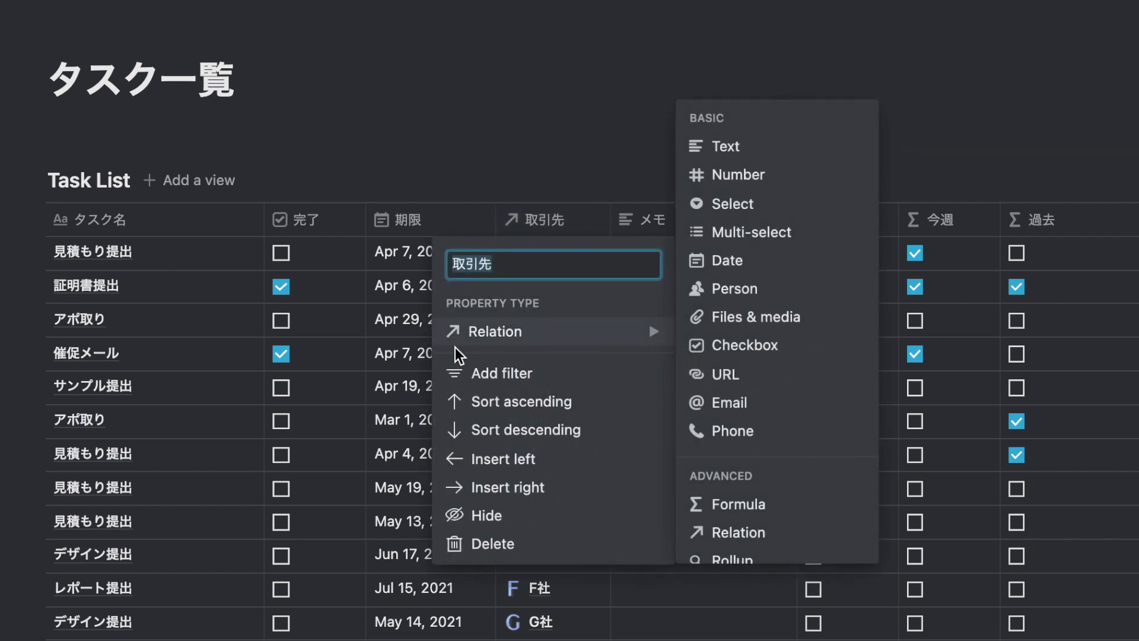
{"action": "key", "text": "Escape"}
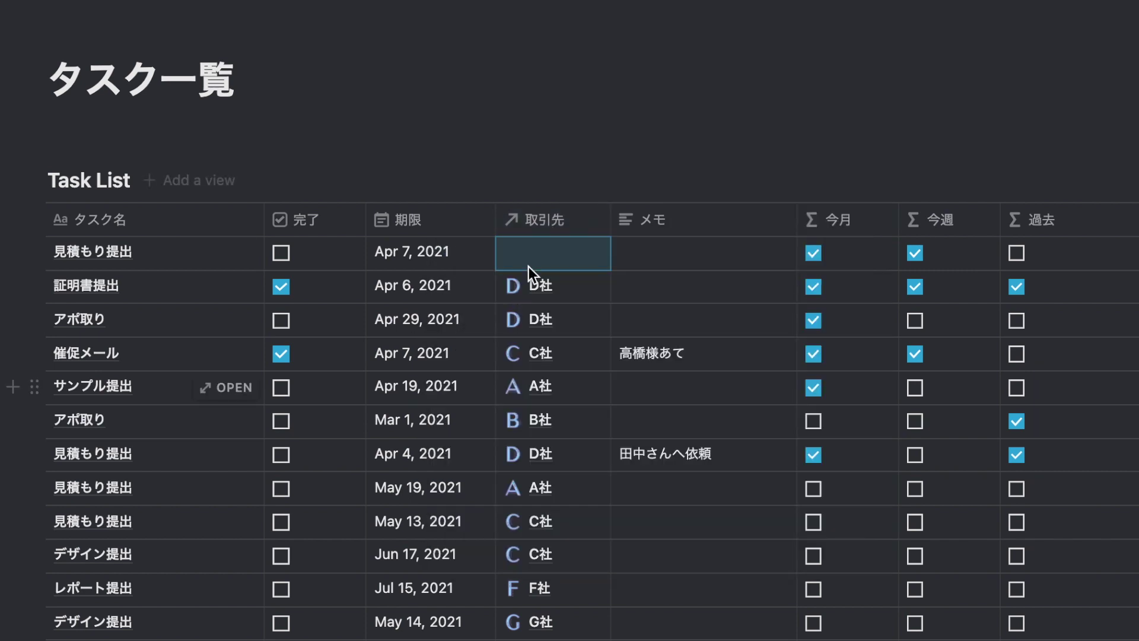
Step: Link the 見積もり提出 task dated Apr 7, 2021 to F社 in its 取引先 relation
{"action": "left_click", "coordinate": [536, 261]}
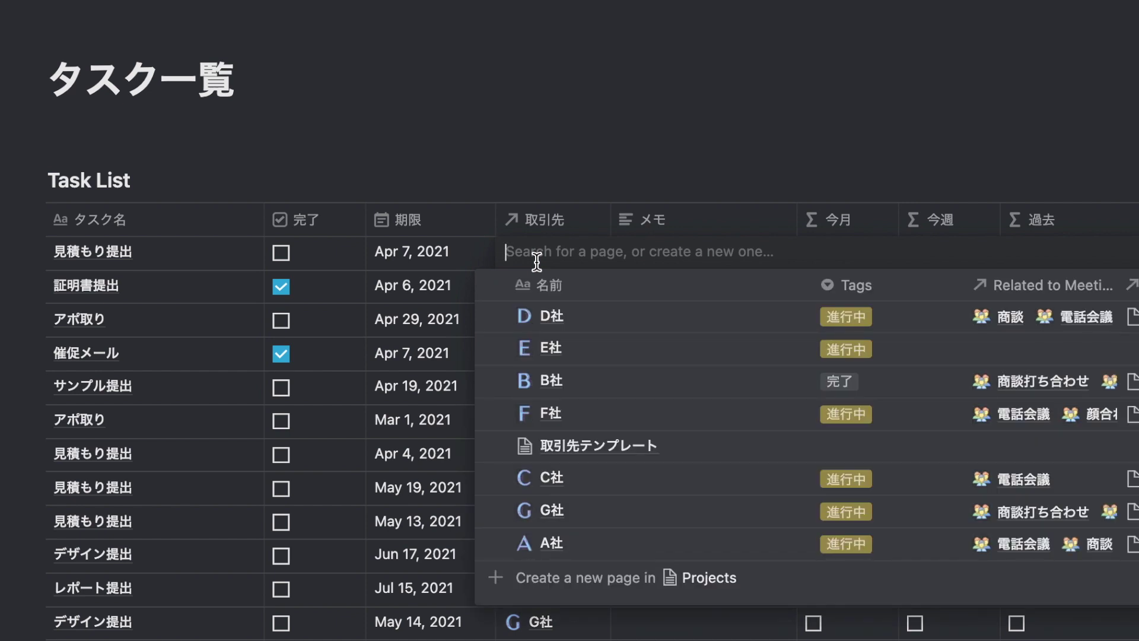
{"action": "left_click", "coordinate": [565, 417]}
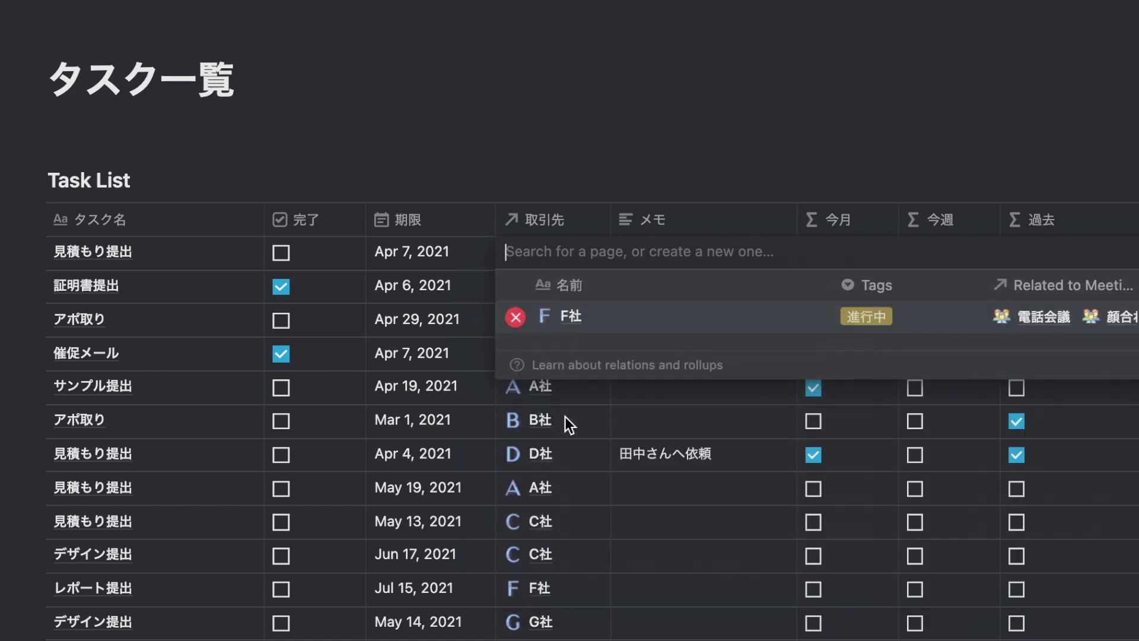
{"action": "key", "text": "Escape"}
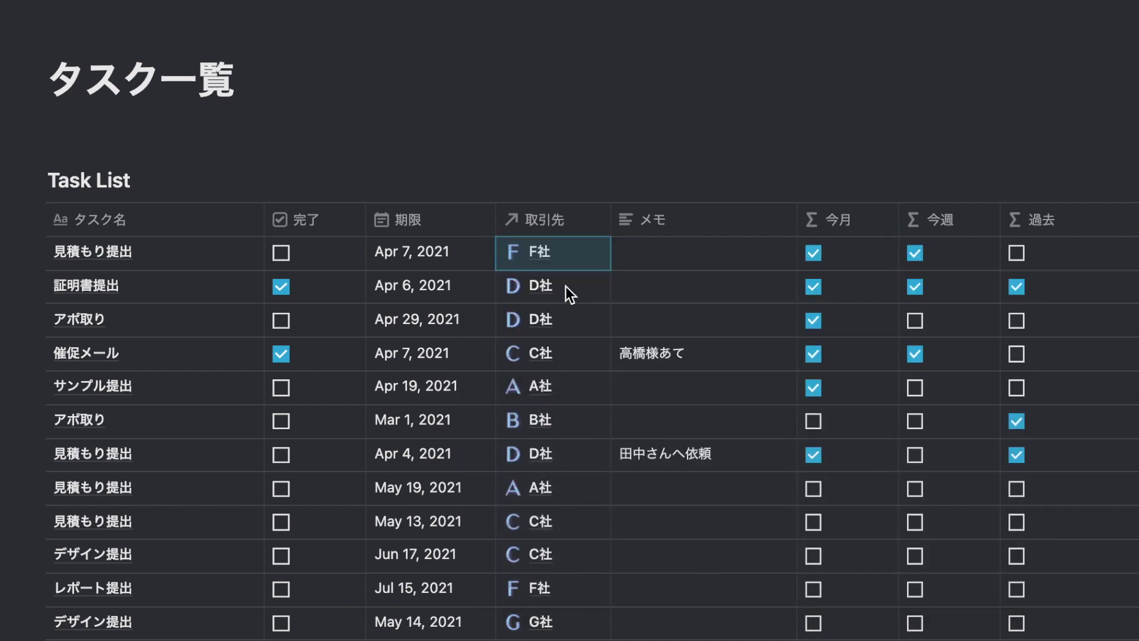
Step: Go back, open the 会議/打合せ一覧 page, and view the F社 顔合わせ entry of Apr 2, 2021 before closing it
{"action": "key", "text": "super+bracketleft"}
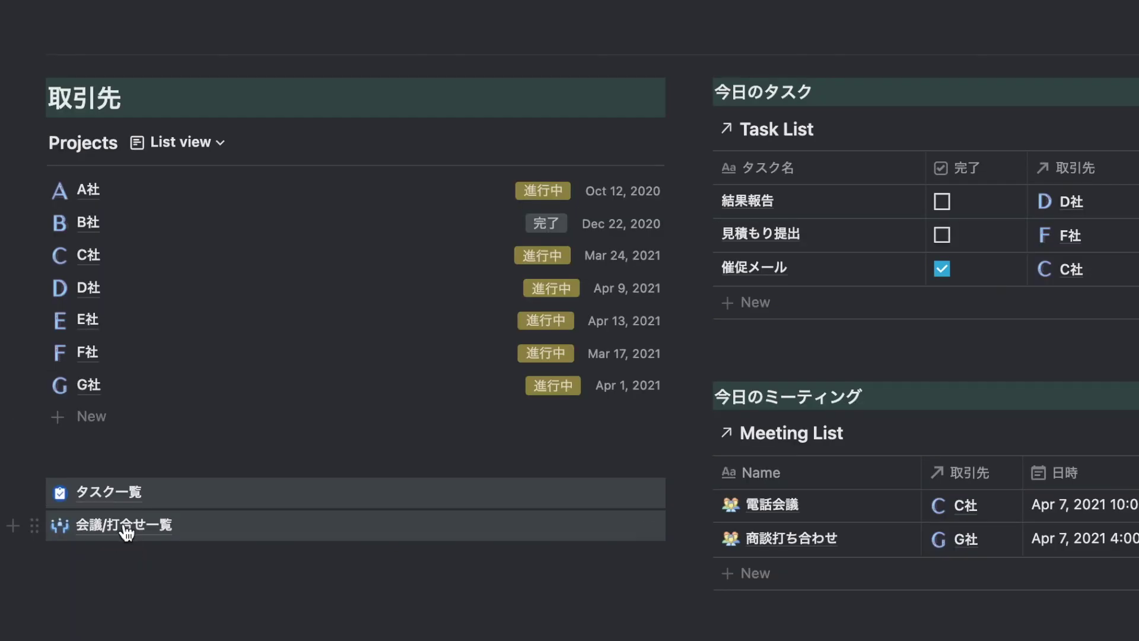
{"action": "left_click", "coordinate": [126, 529]}
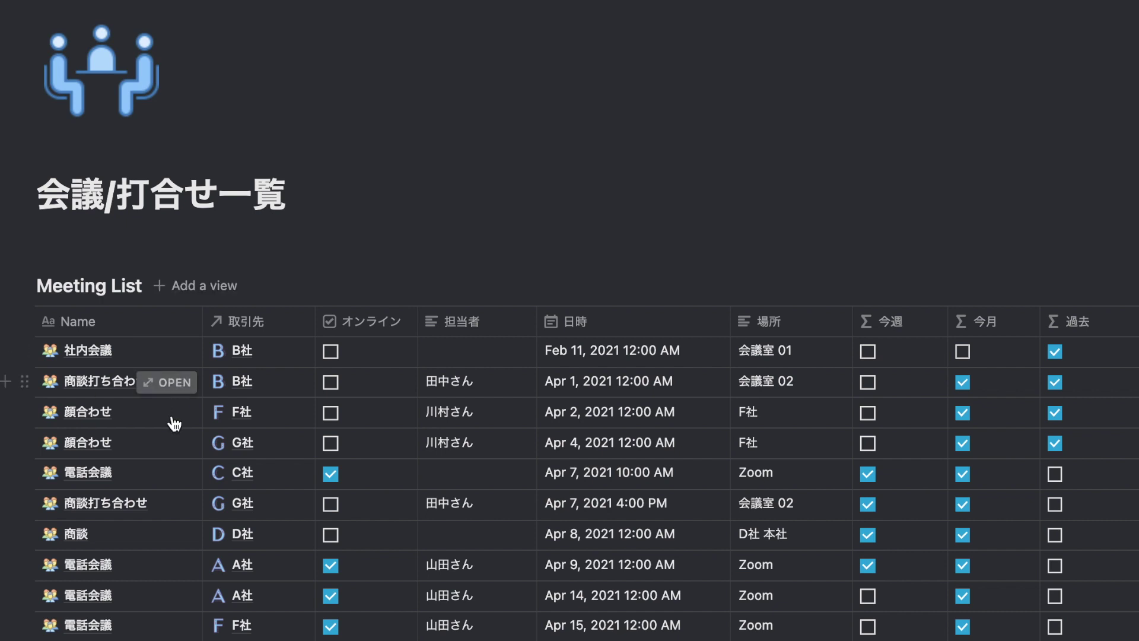
{"action": "mouse_move", "coordinate": [168, 490]}
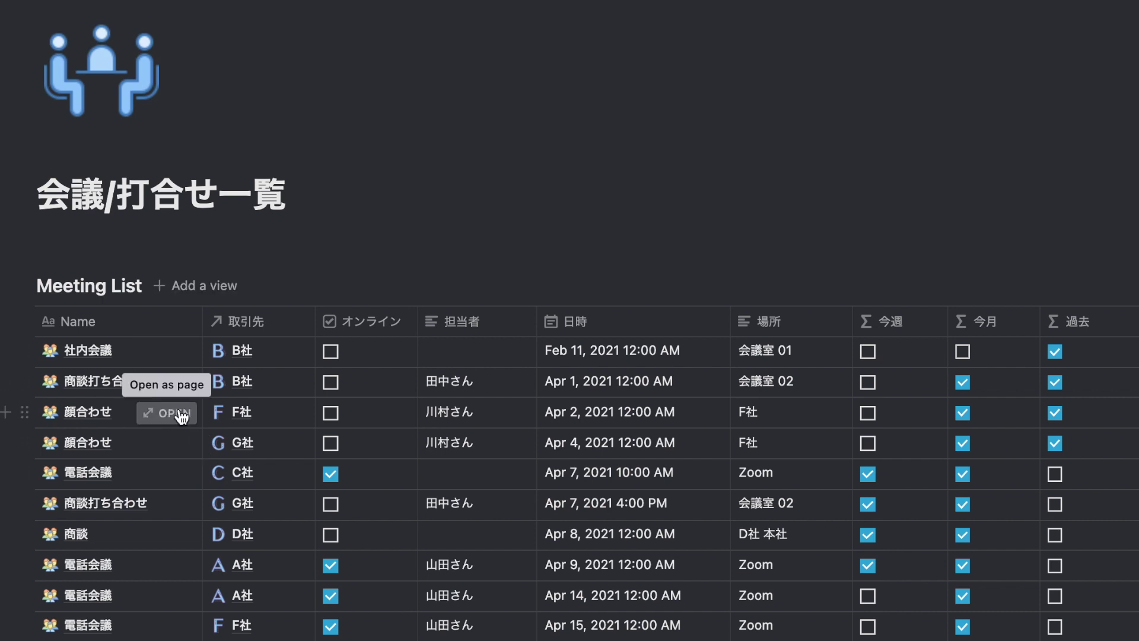
{"action": "left_click", "coordinate": [171, 413]}
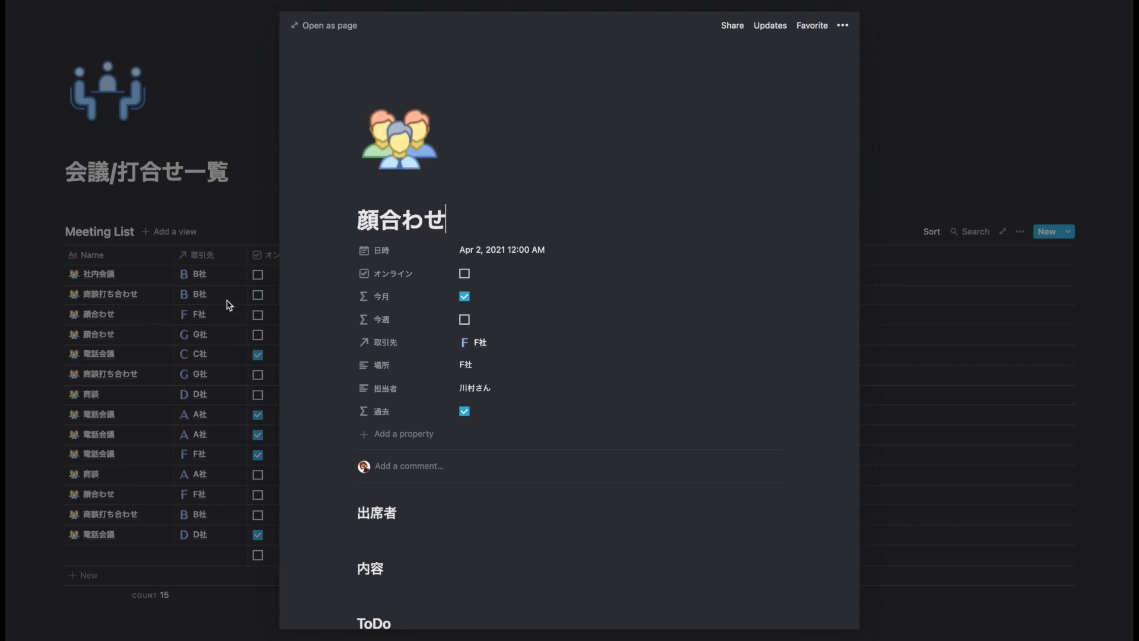
{"action": "scroll", "coordinate": [446, 336], "scroll_direction": "down", "scroll_amount": 1}
{"action": "scroll", "coordinate": [446, 335], "scroll_direction": "down", "scroll_amount": 2}
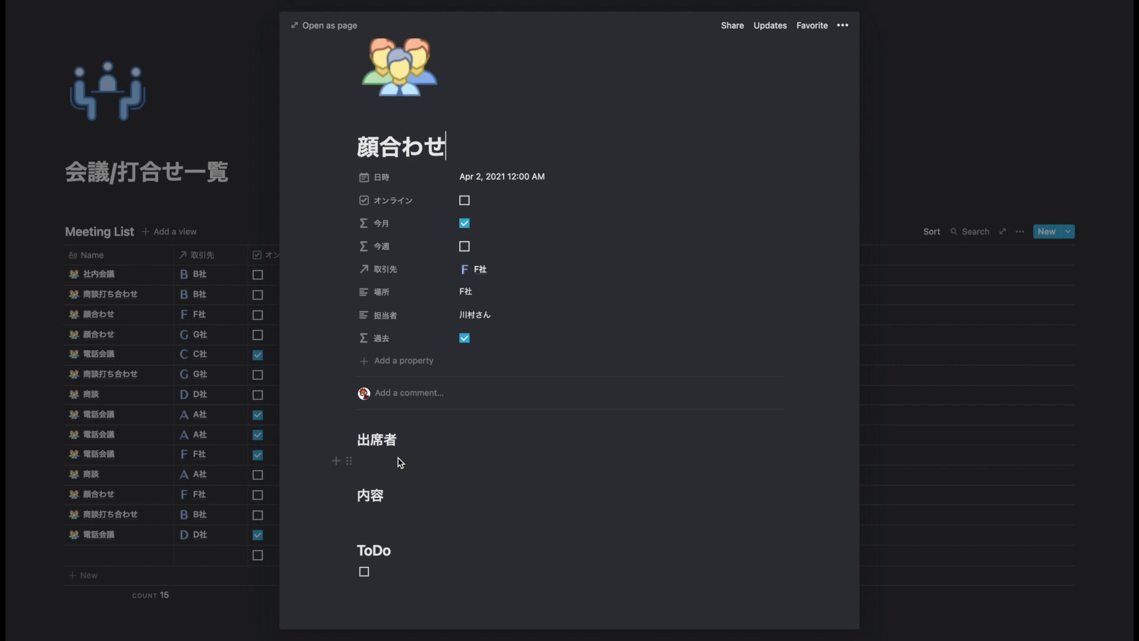
{"action": "left_click", "coordinate": [214, 491]}
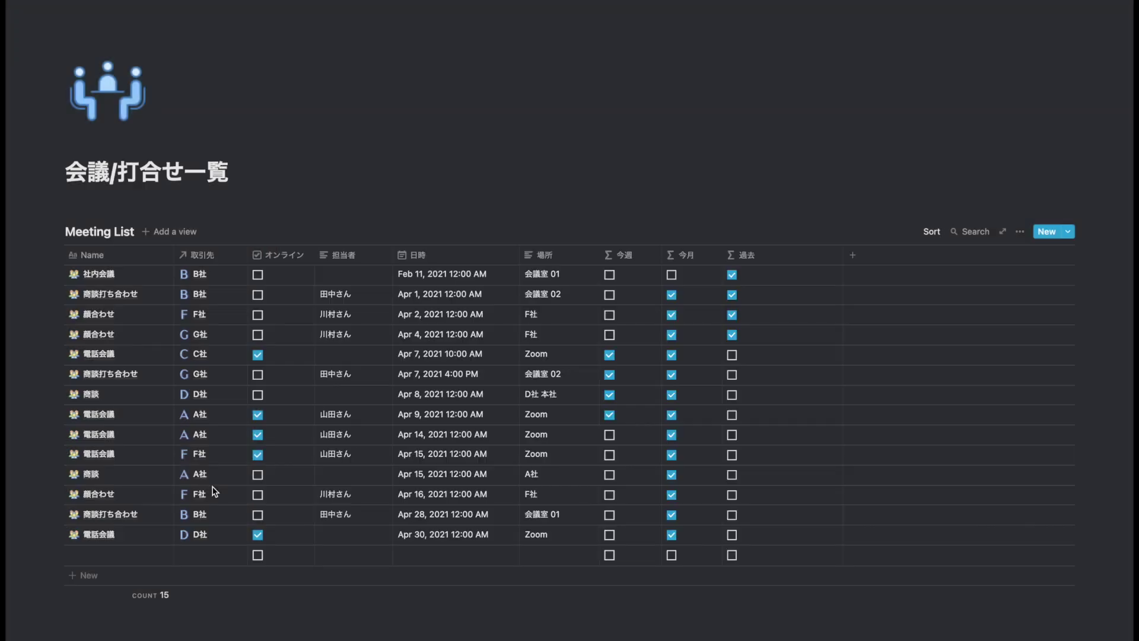
Step: Open the blank entry at the end of Meeting List, apply 議事録テンプレート, and title it 打ち合わせ
{"action": "left_click", "coordinate": [159, 559]}
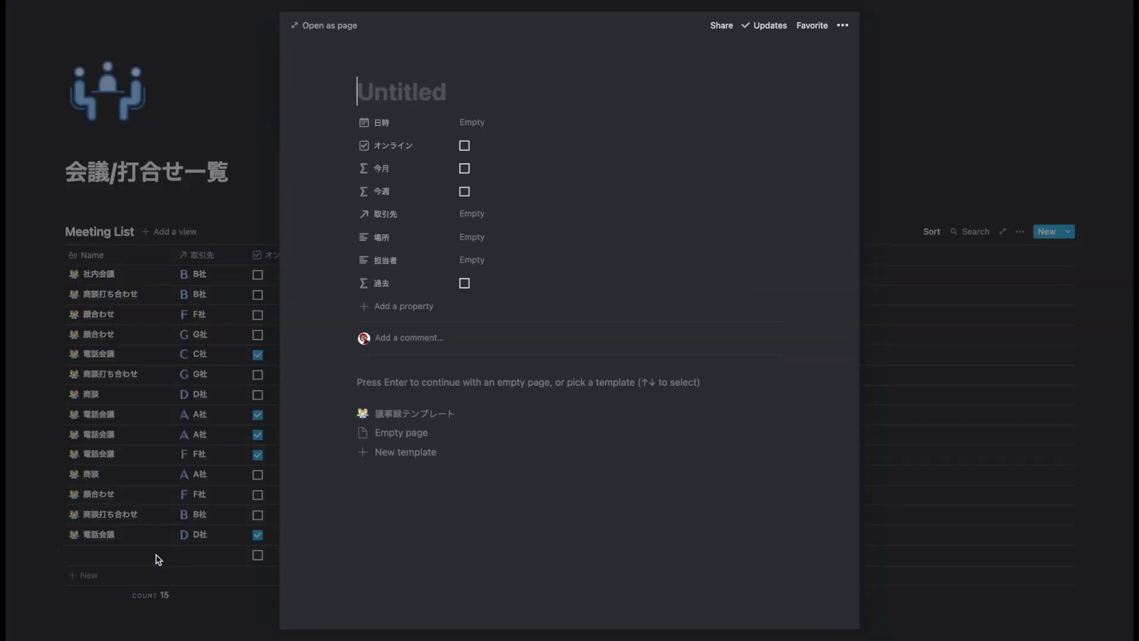
{"action": "left_click", "coordinate": [390, 414]}
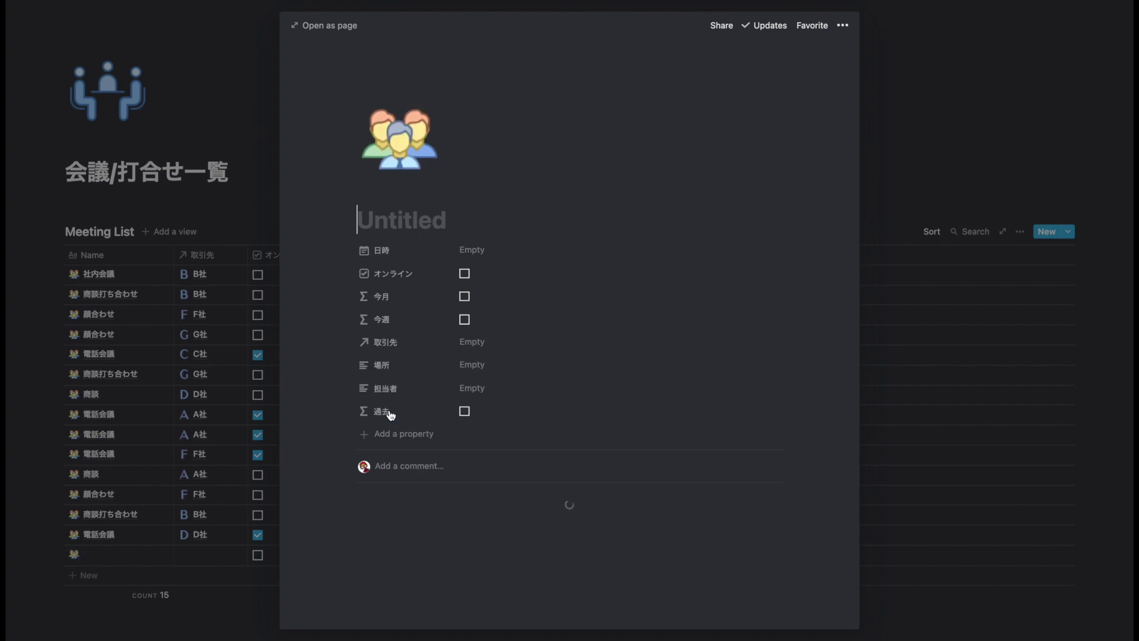
{"action": "scroll", "coordinate": [409, 474], "scroll_direction": "down", "scroll_amount": 2}
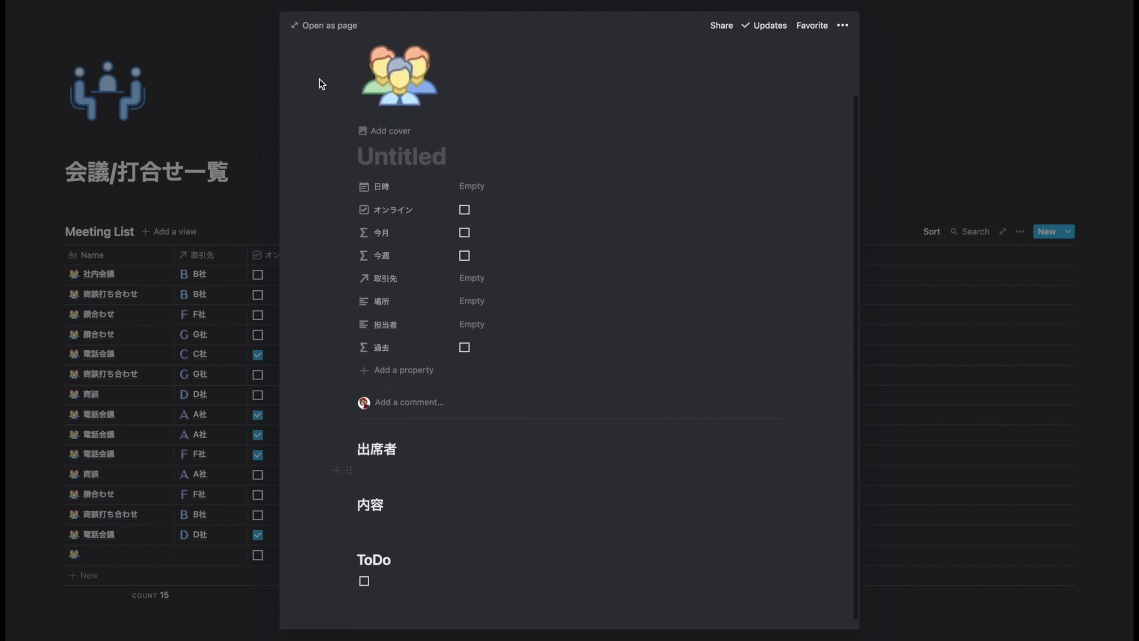
{"action": "type", "text": "うちあわ"}
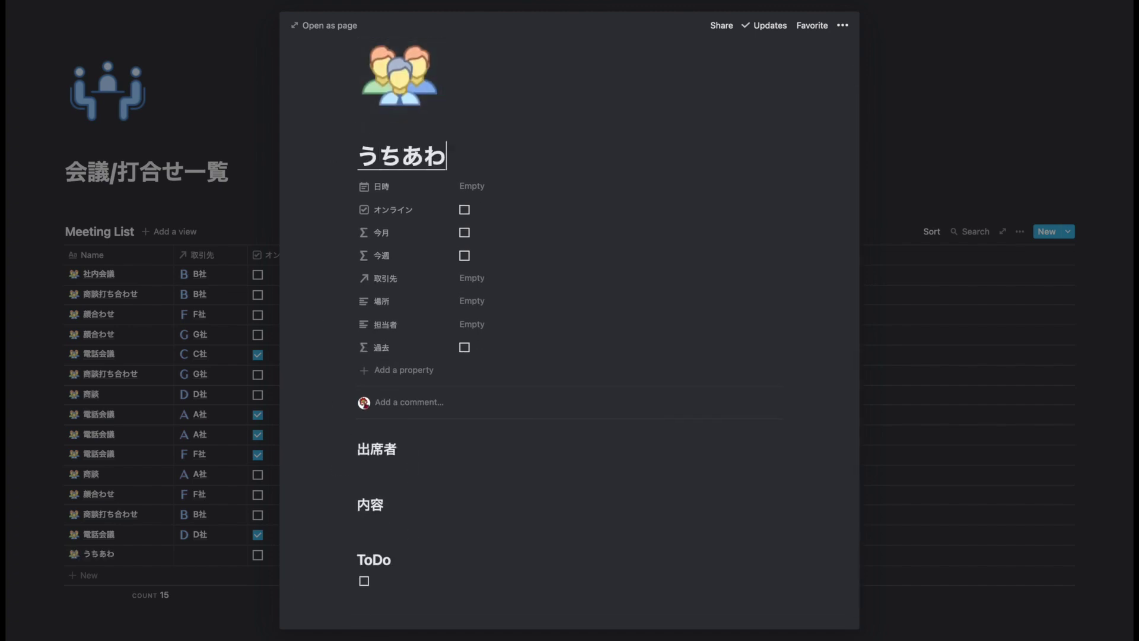
Step: Set the 場所 of the 打ち合わせ entry to E社本社
{"action": "type", "text": "Eしゃほn"}
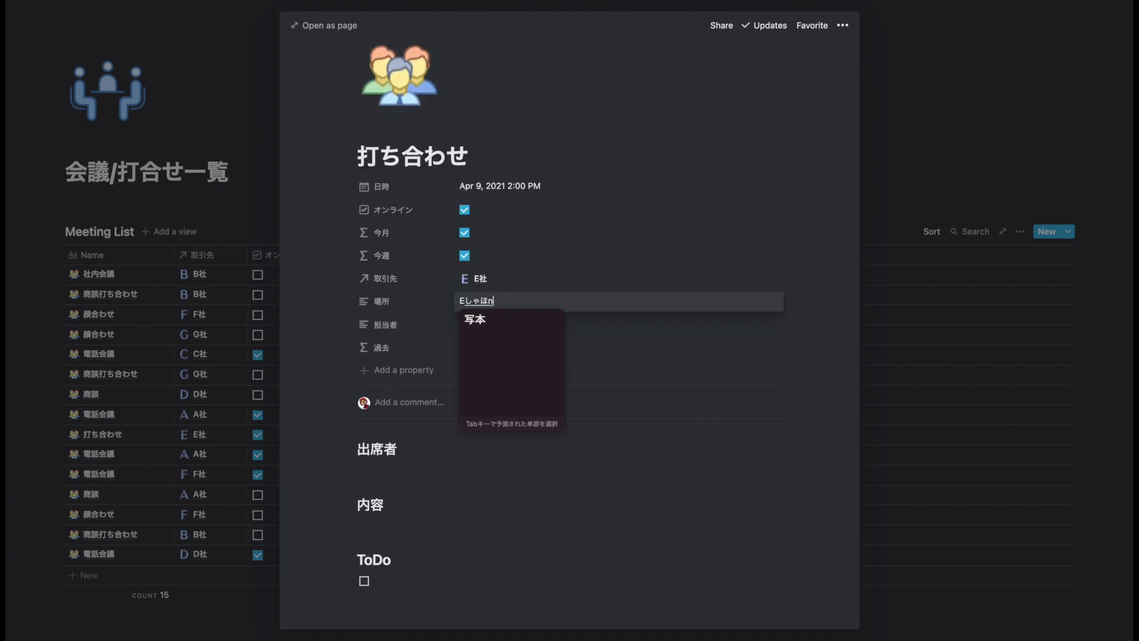
{"action": "type", "text": "んしゃ"}
{"action": "key", "text": "space"}
{"action": "key", "text": "Return"}
{"action": "key", "text": "Return"}
Step: Enter the contact person's name in the 担当者 property and close the meeting entry
{"action": "type", "text": "たかださま"}
{"action": "key", "text": "space"}
{"action": "key", "text": "Return"}
{"action": "key", "text": "Return"}
{"action": "left_click", "coordinate": [415, 469]}
{"action": "scroll", "coordinate": [410, 515], "scroll_direction": "down", "scroll_amount": 1}
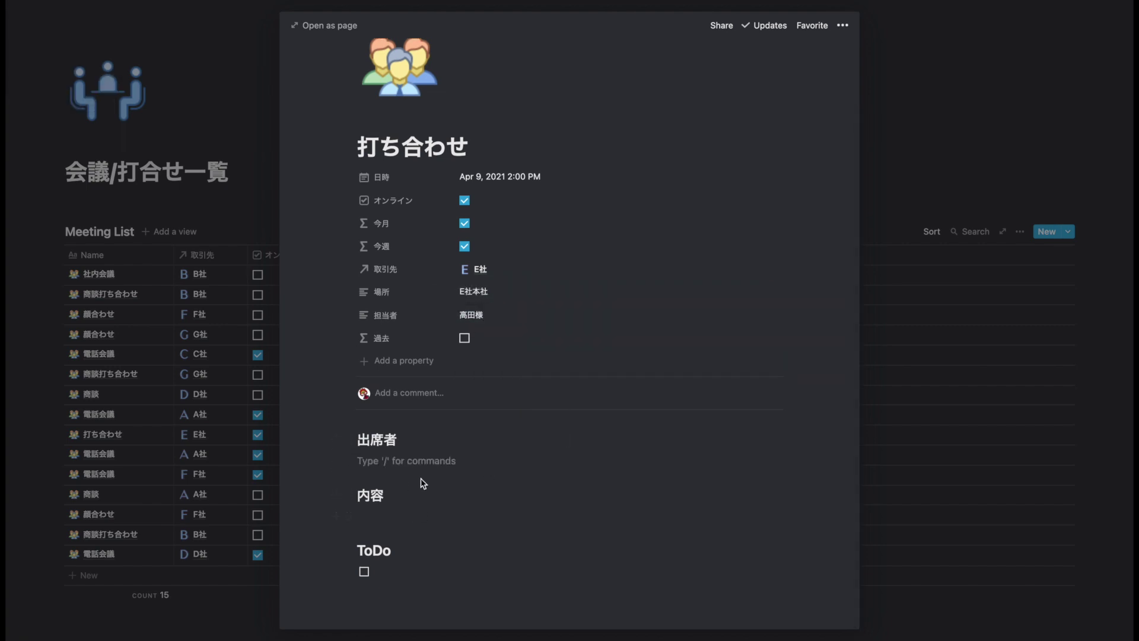
{"action": "left_click", "coordinate": [201, 476]}
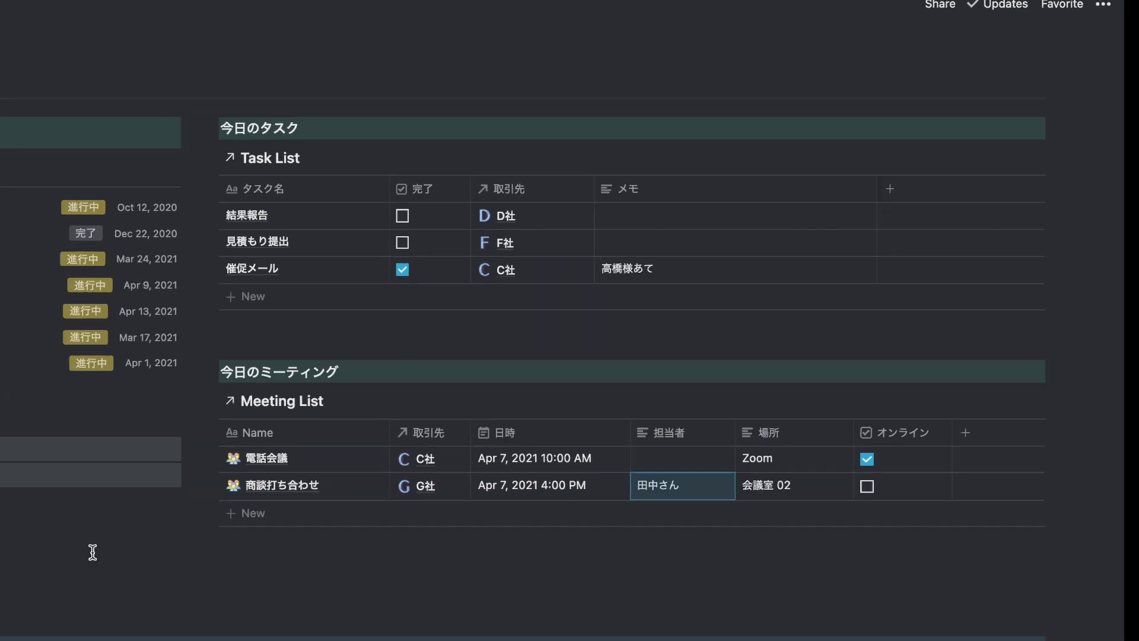
Step: Review the 今週のタスク and 今週のミーティング tables on the プロジェクトリスト page
{"action": "scroll", "coordinate": [385, 380], "scroll_direction": "down", "scroll_amount": 3}
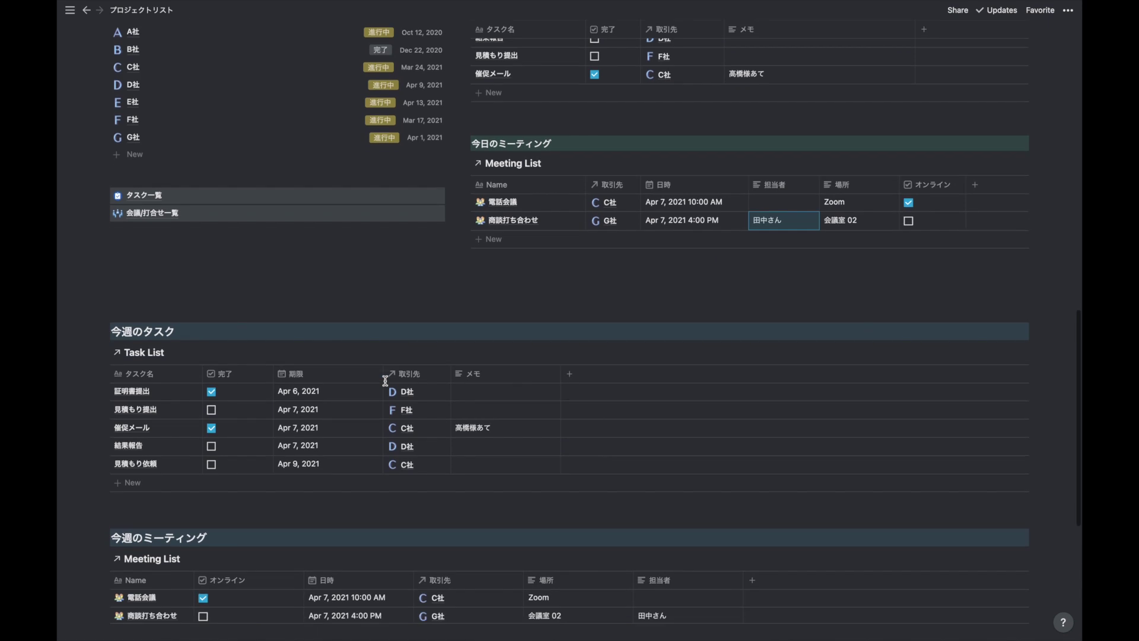
{"action": "scroll", "coordinate": [385, 381], "scroll_direction": "down", "scroll_amount": 5}
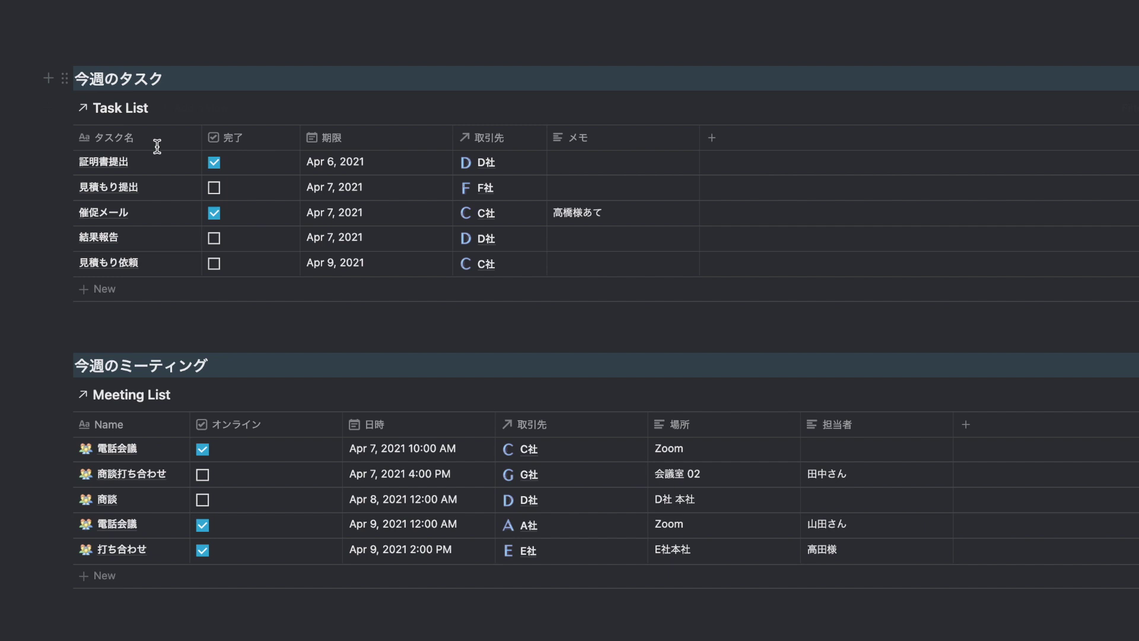
Step: Open the C社 page from the Projects list and review its Task List and Meeting List
{"action": "scroll", "coordinate": [157, 146], "scroll_direction": "up", "scroll_amount": 10}
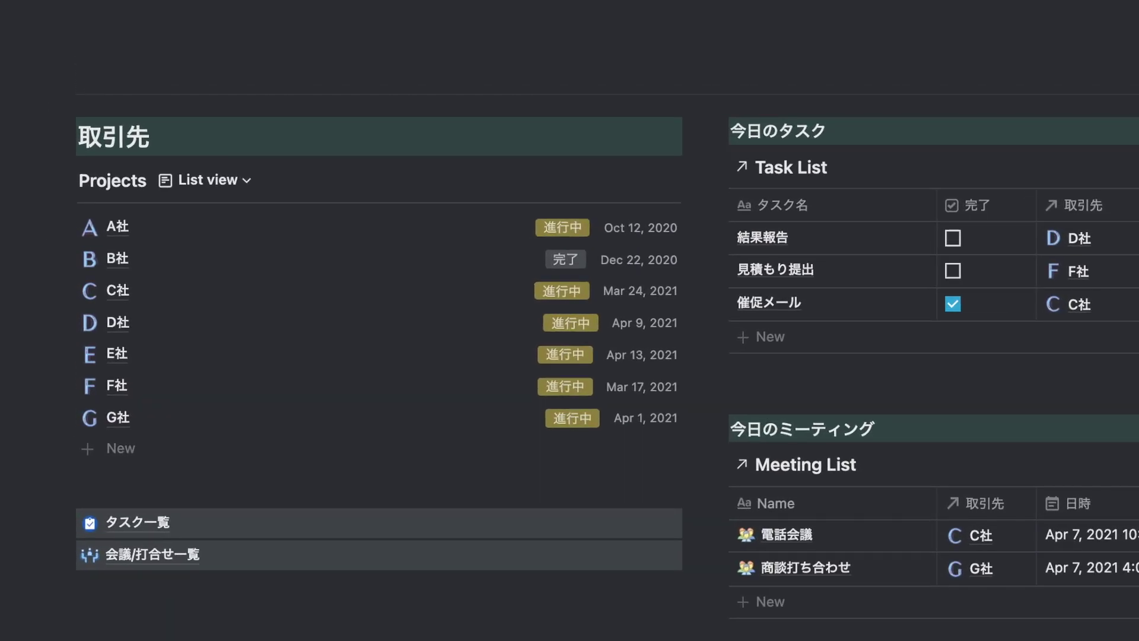
{"action": "left_click", "coordinate": [122, 277]}
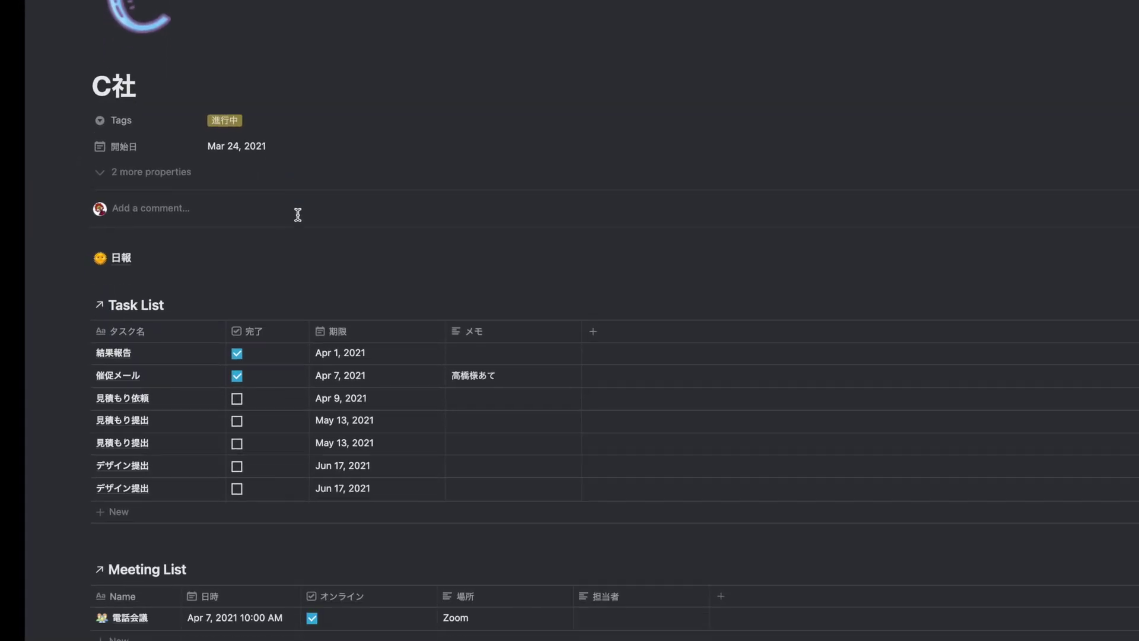
{"action": "scroll", "coordinate": [539, 368], "scroll_direction": "down", "scroll_amount": 2}
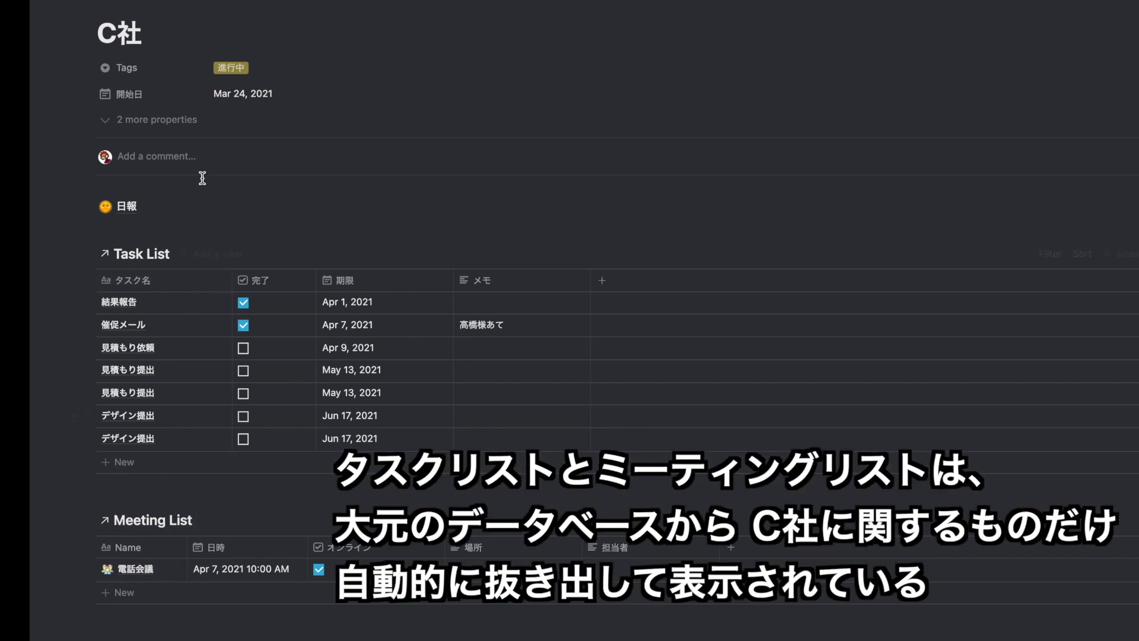
{"action": "scroll", "coordinate": [202, 178], "scroll_direction": "up", "scroll_amount": 2}
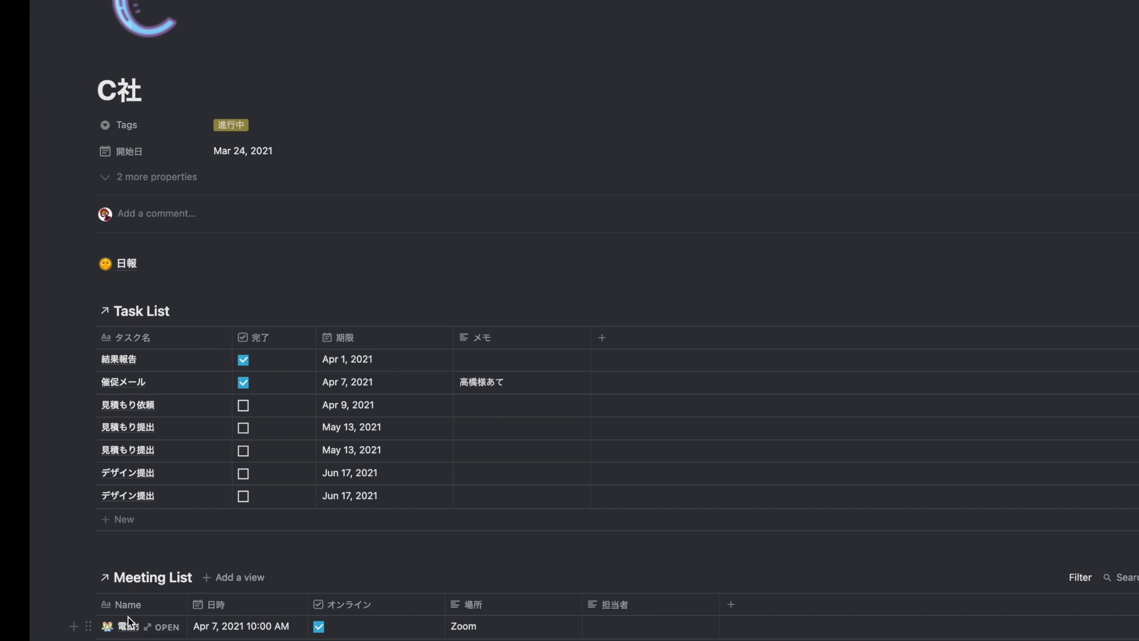
Step: Open the 日報 page of C社 and add a new daily report dated 4/7
{"action": "left_click", "coordinate": [116, 264]}
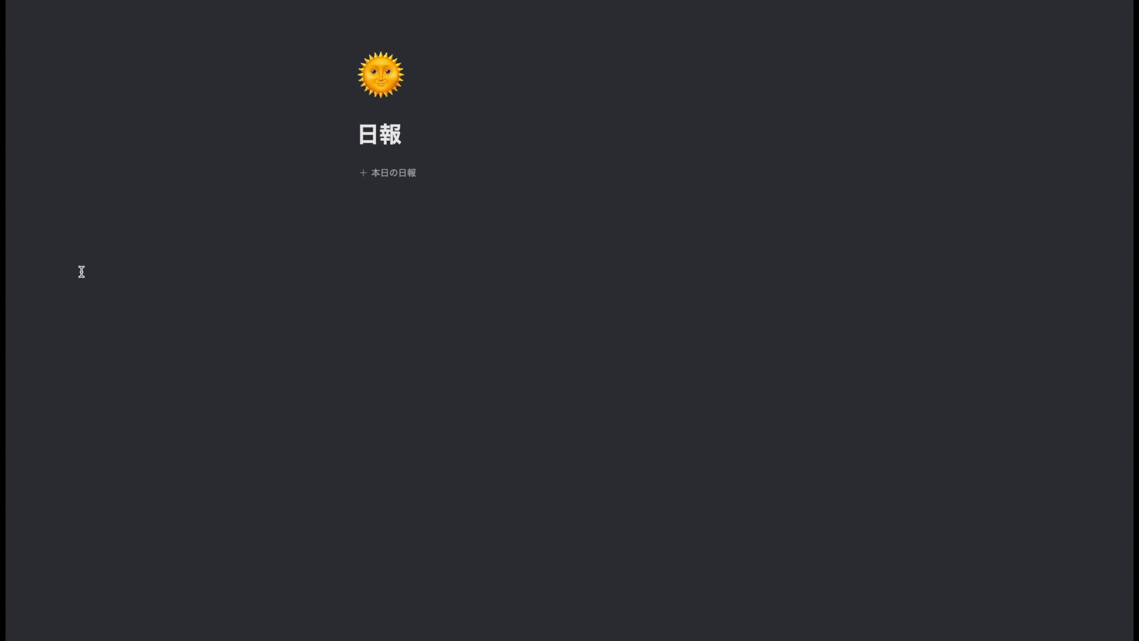
{"action": "left_click", "coordinate": [374, 177]}
{"action": "type", "text": "4/7"}
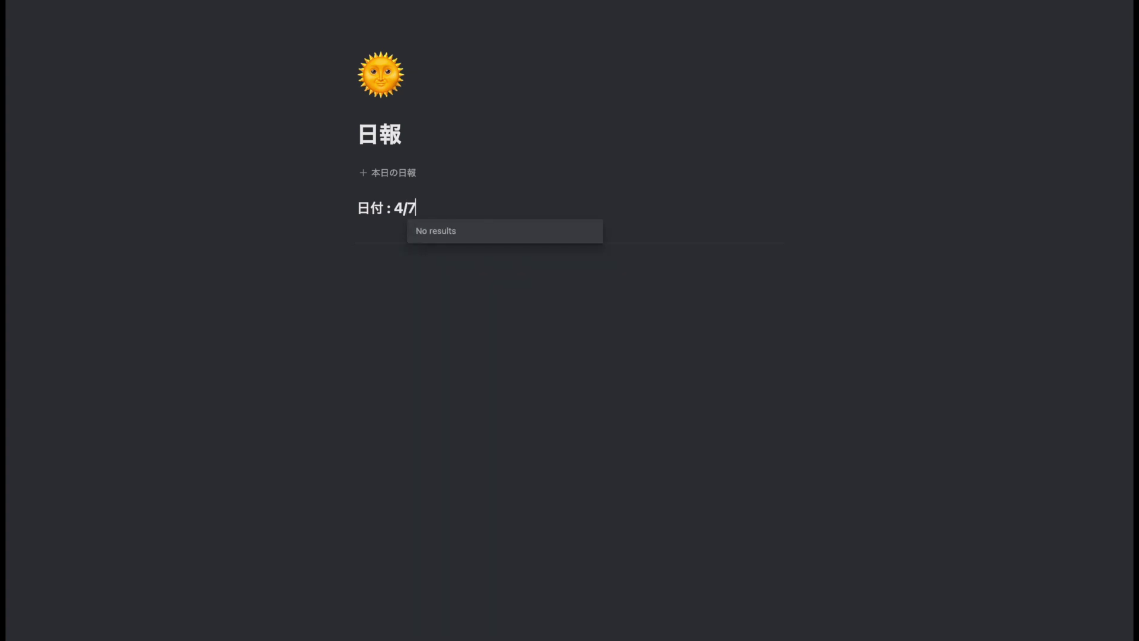
{"action": "key", "text": "Return"}
Step: Write a bullet in the 4/7 report reading ミーティングにて、クレームを頂く。 with → 社内で共有。 on a second line
{"action": "type", "text": "- "}
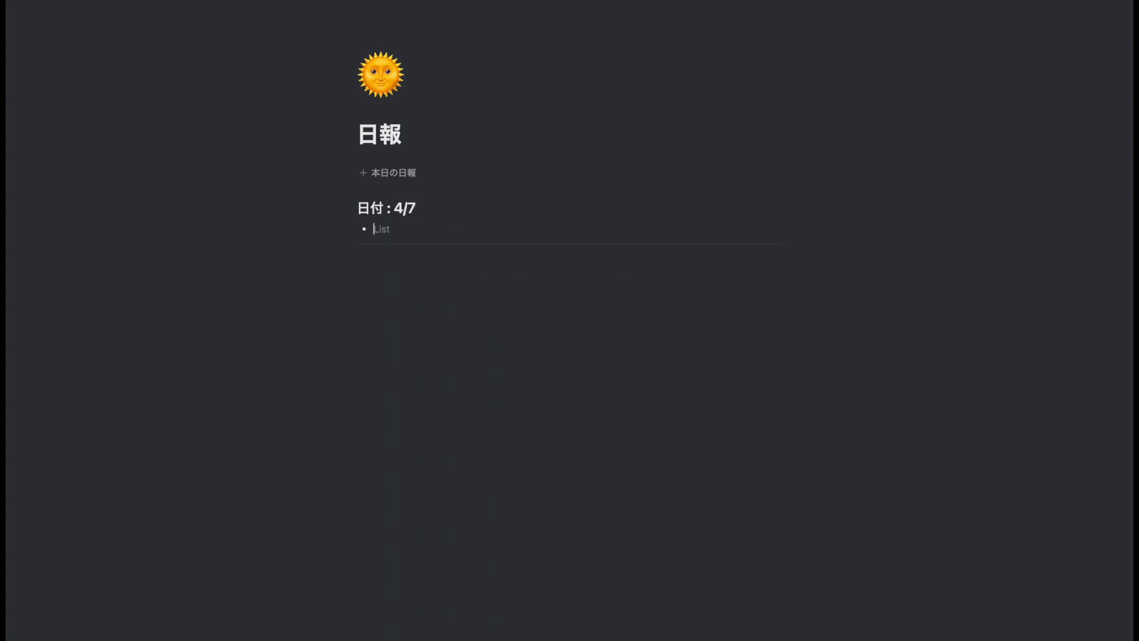
{"action": "type", "text": "ミーティングにて"}
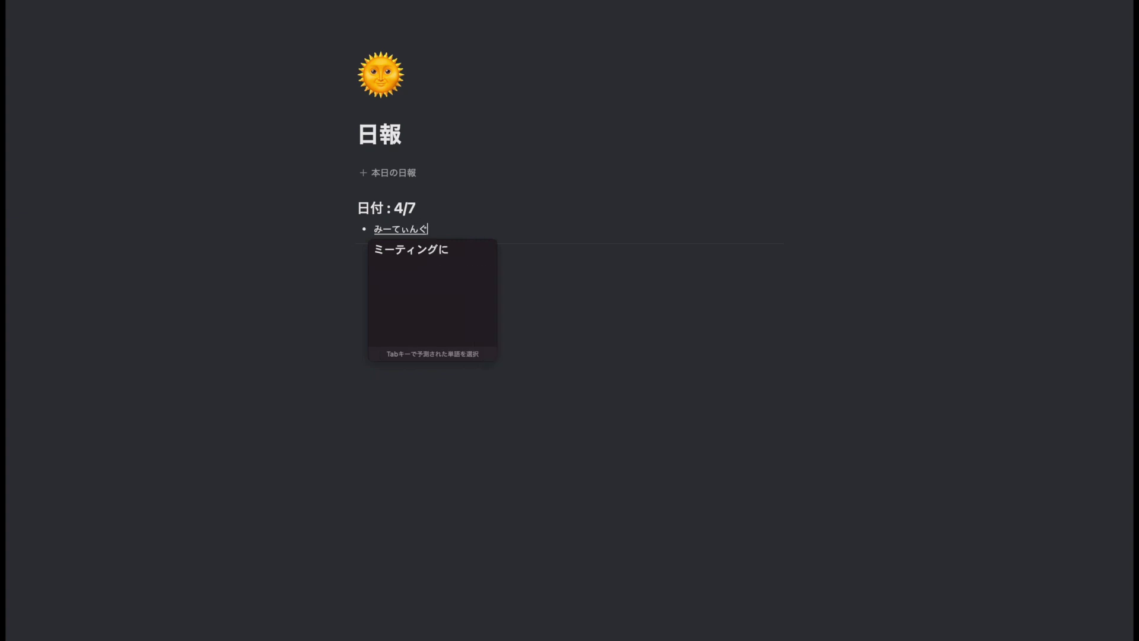
{"action": "type", "text": "、クレームを頂く。"}
{"action": "key", "text": "shift+Return"}
{"action": "type", "text": "-> 社内で共有。"}
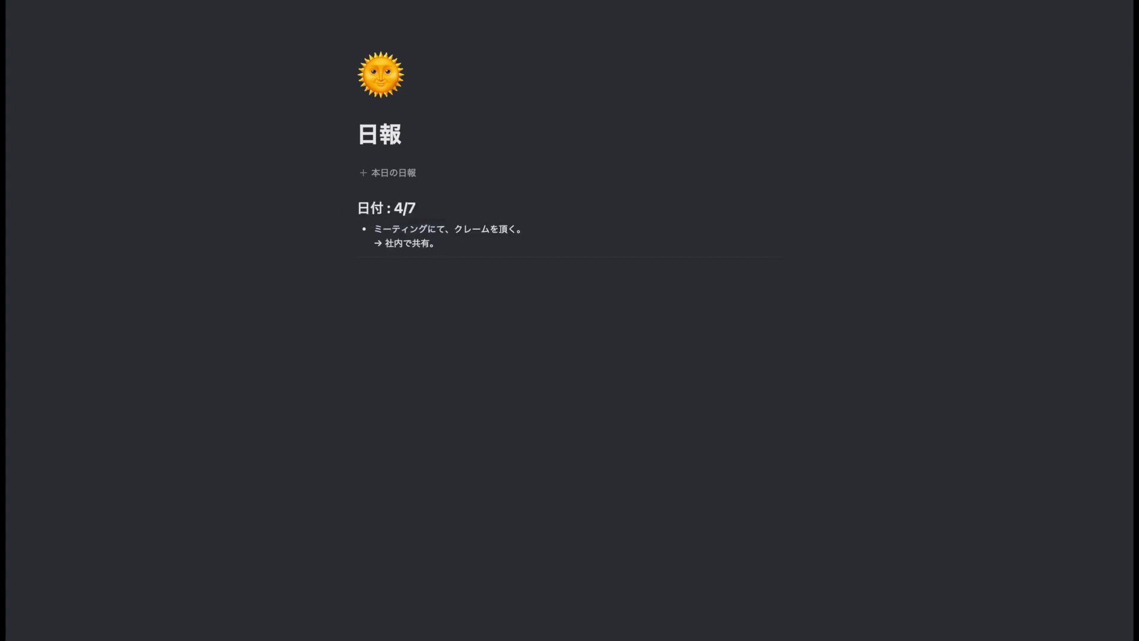
Step: Add another daily report dated 4/9 above the 4/7 report
{"action": "left_click", "coordinate": [415, 173]}
{"action": "type", "text": "5"}
{"action": "key", "text": "BackSpace"}
{"action": "type", "text": "4/9"}
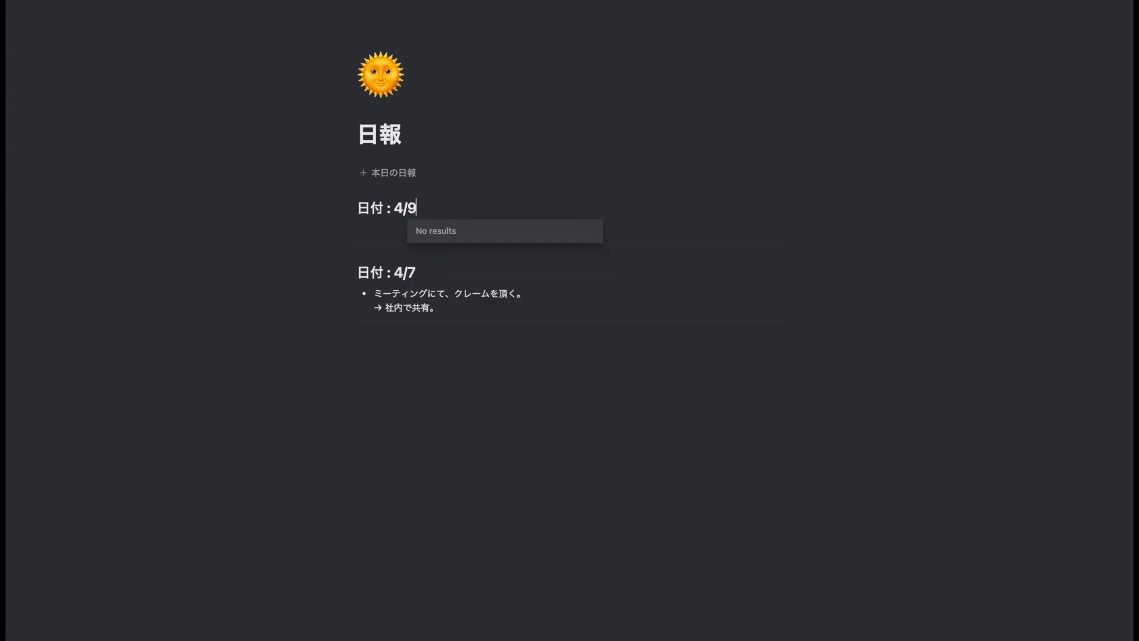
{"action": "key", "text": "Return"}
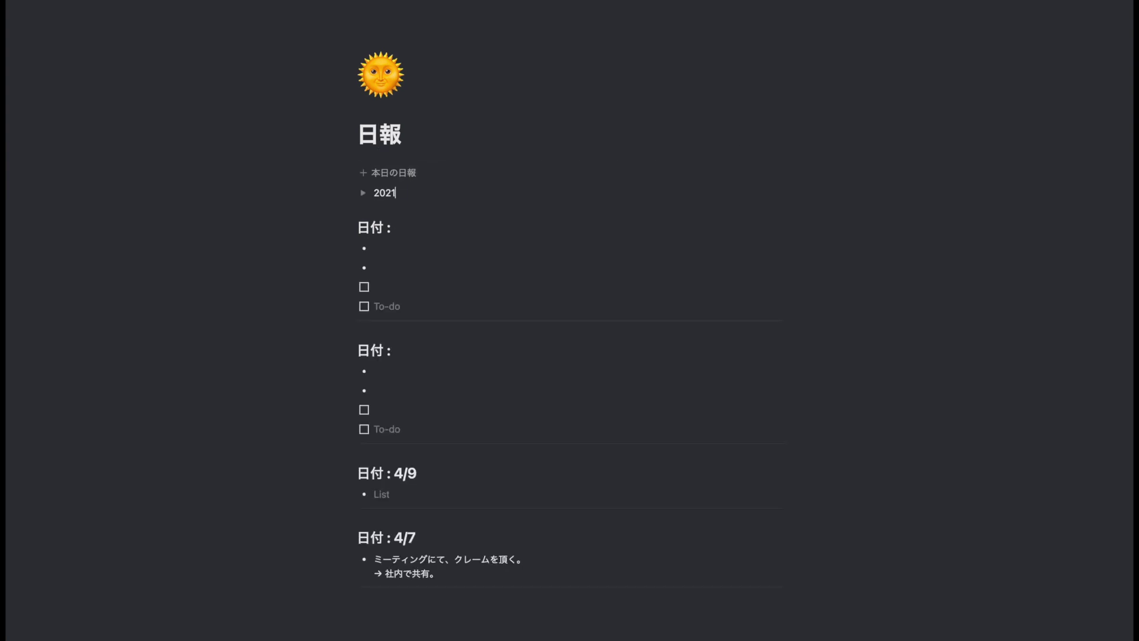
Step: Title the toggle 2021年4月日報, move the daily reports into it, and collapse it
{"action": "type", "text": "年4月日報"}
{"action": "left_click", "coordinate": [363, 192]}
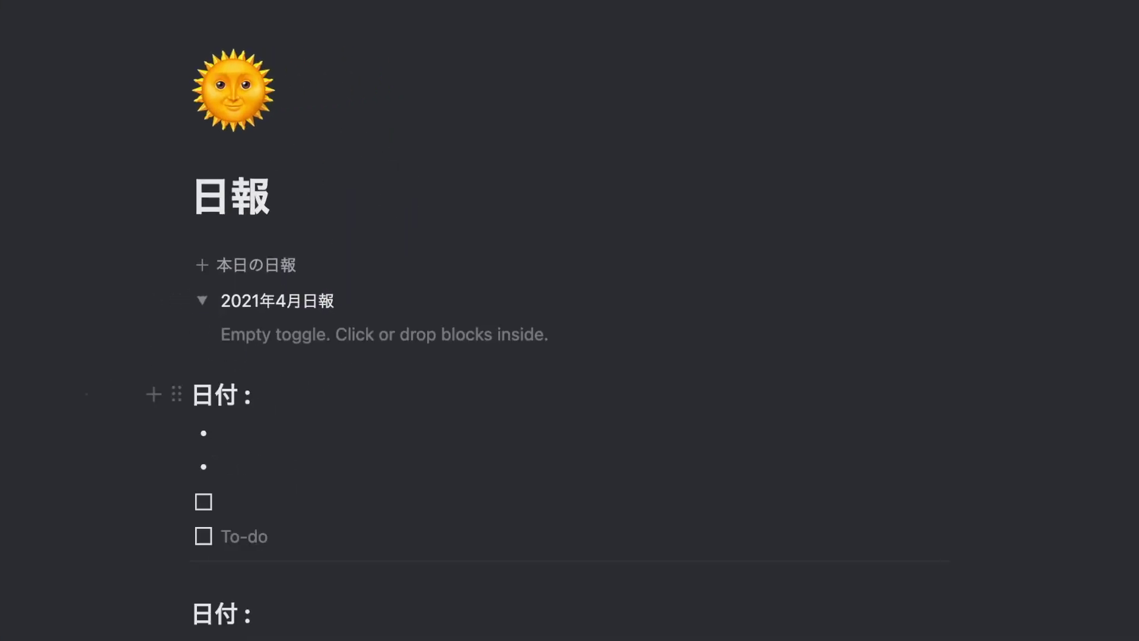
{"action": "left_click_drag", "start_coordinate": [36, 357], "coordinate": [154, 594]}
{"action": "left_click_drag", "start_coordinate": [186, 267], "coordinate": [249, 219]}
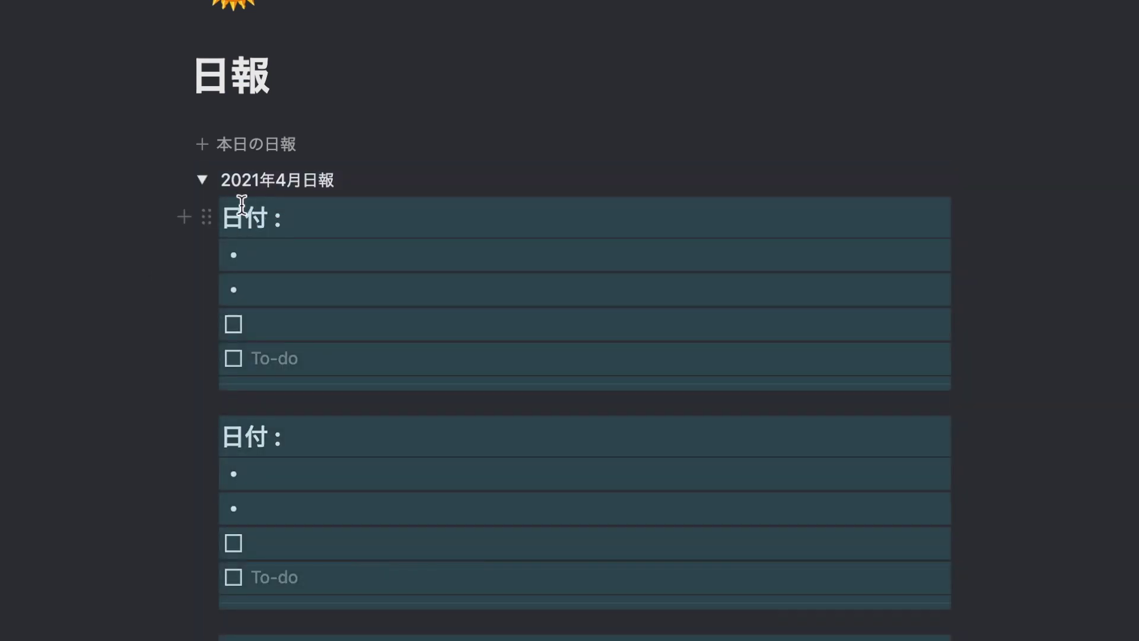
{"action": "left_click", "coordinate": [202, 181]}
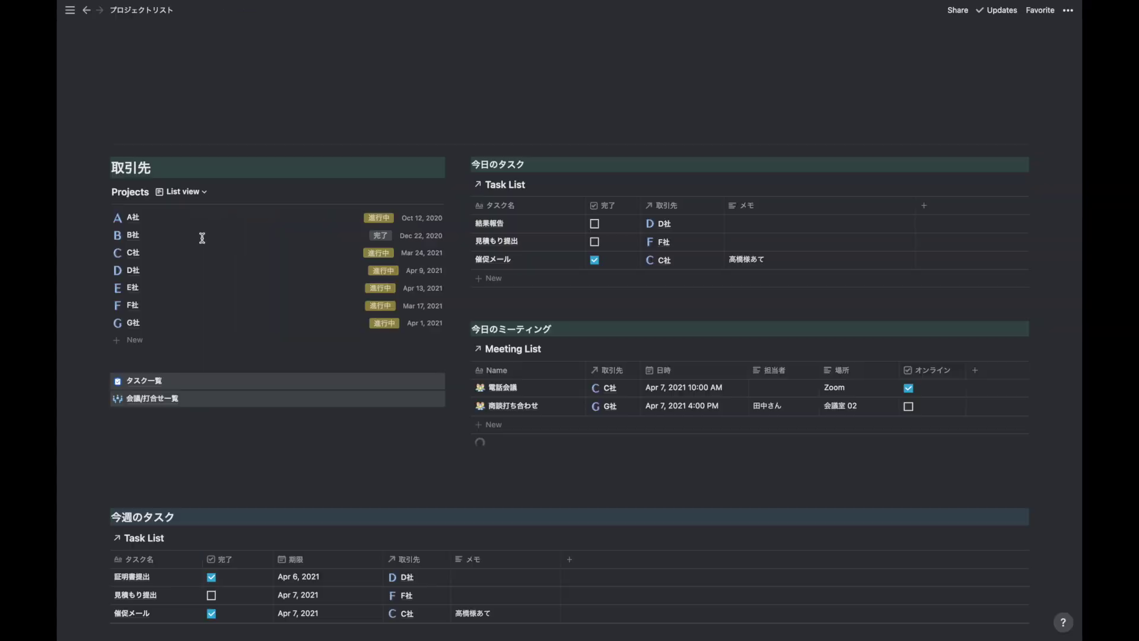
Step: Open the G社 project and add a task named 発注書送付 to its Task List
{"action": "left_click", "coordinate": [134, 323]}
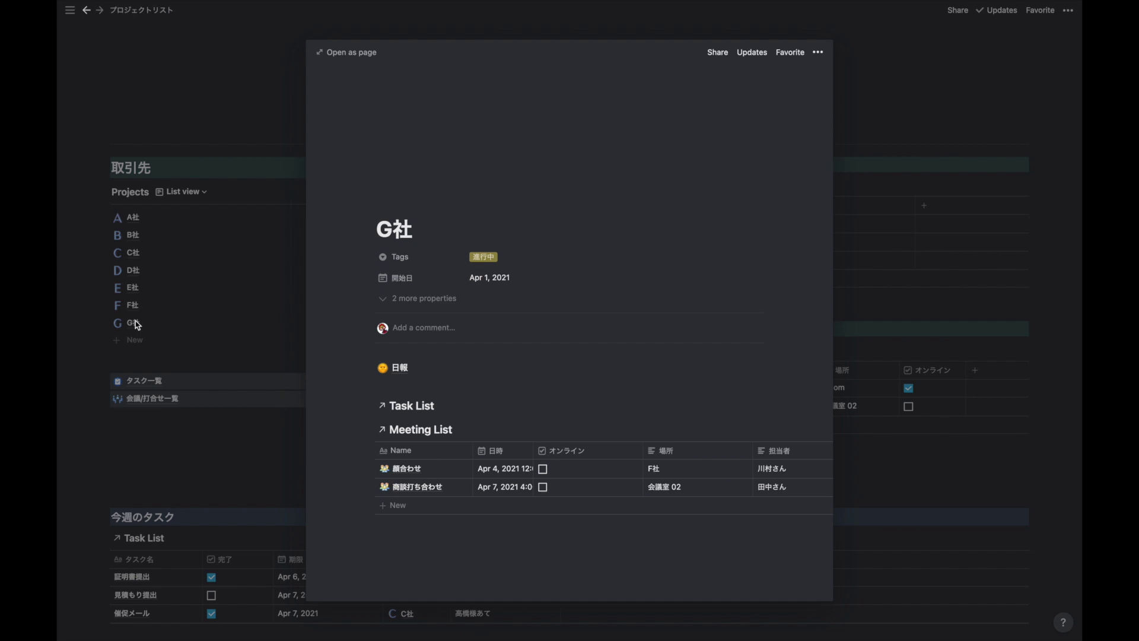
{"action": "scroll", "coordinate": [417, 336], "scroll_direction": "down", "scroll_amount": 3}
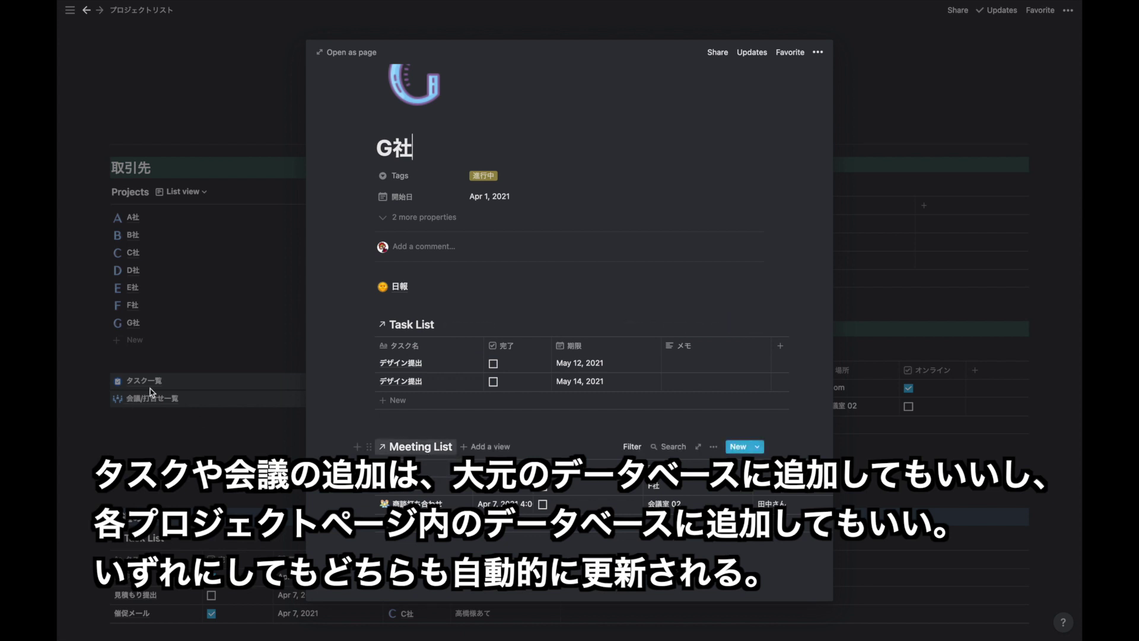
{"action": "left_click", "coordinate": [397, 400]}
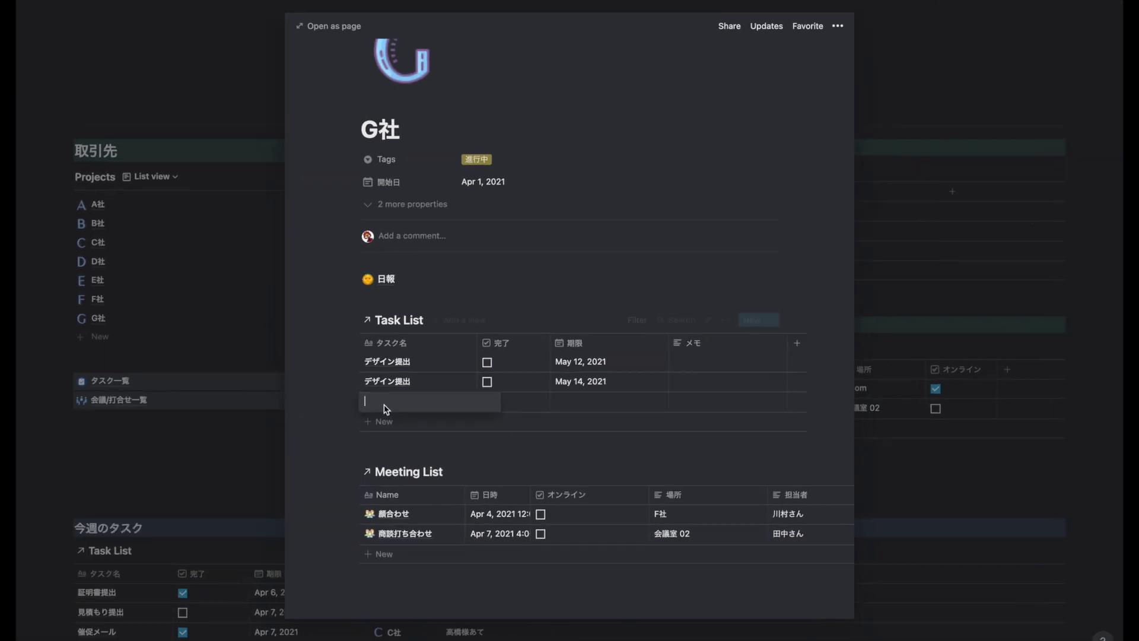
{"action": "type", "text": "発注書"}
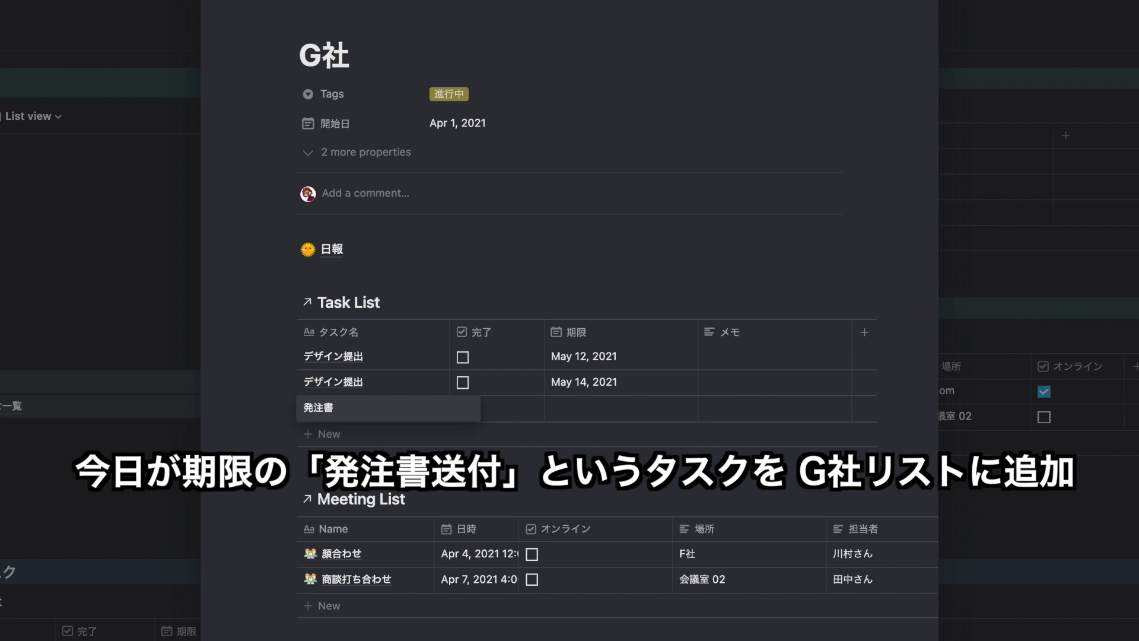
{"action": "type", "text": "送付"}
Step: Set the 期限 of 発注書送付 to Apr 7, 2021 and close the G社 page
{"action": "left_click", "coordinate": [621, 408]}
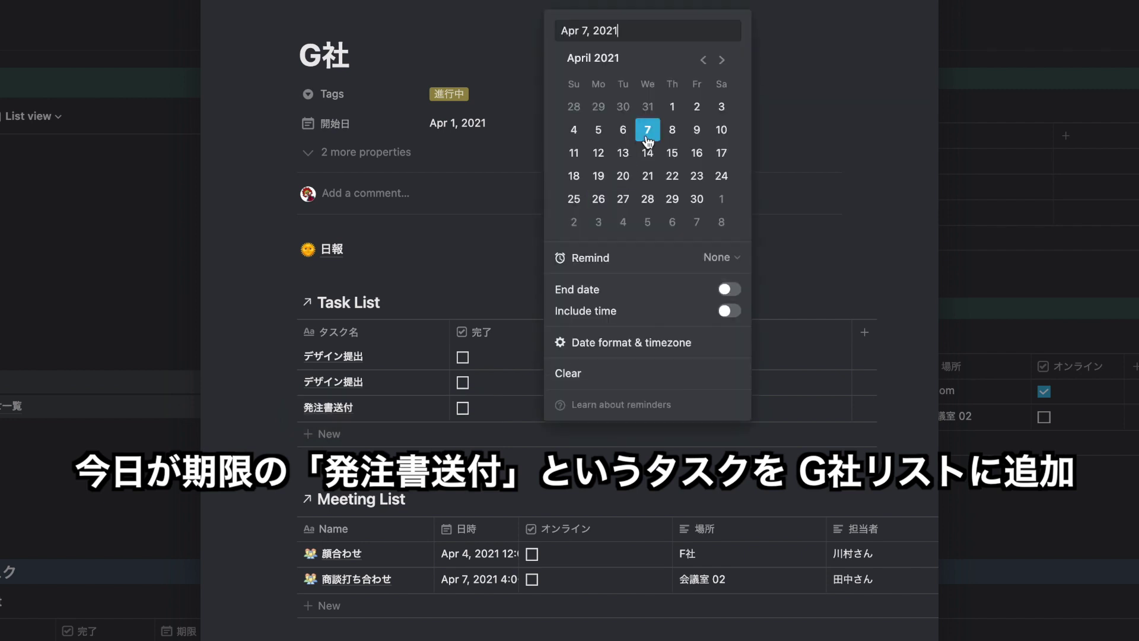
{"action": "left_click", "coordinate": [799, 311]}
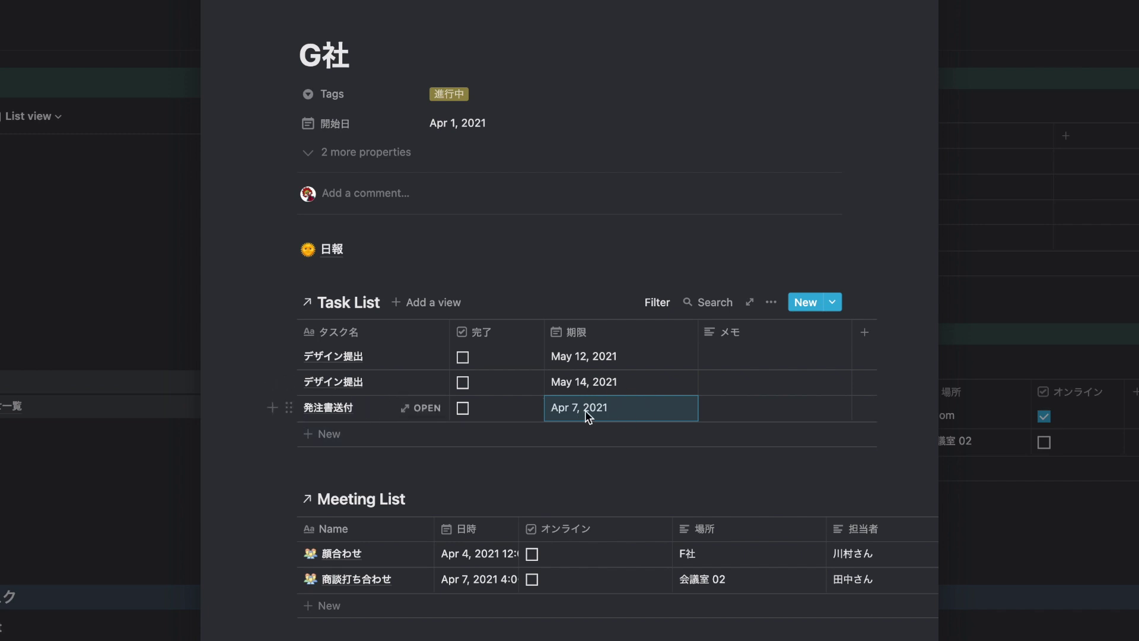
{"action": "left_click", "coordinate": [974, 377]}
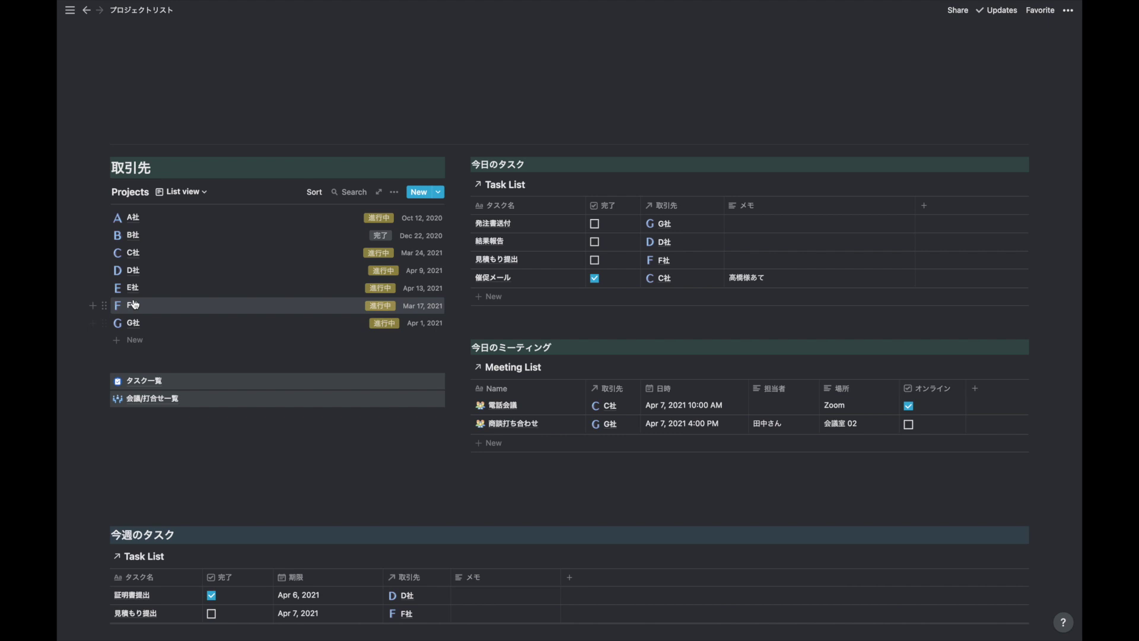
Step: Open the F社 project and add a meeting named 緊急会議 to its Meeting List
{"action": "left_click", "coordinate": [134, 304]}
{"action": "scroll", "coordinate": [402, 528], "scroll_direction": "down", "scroll_amount": 3}
{"action": "left_click", "coordinate": [397, 522]}
{"action": "type", "text": "緊急会議"}
Step: Set the 日時 of 緊急会議 to Apr 7, 2021 3:00 PM
{"action": "key", "text": "Tab"}
{"action": "key", "text": "Return"}
{"action": "left_click", "coordinate": [590, 453]}
{"action": "left_click", "coordinate": [541, 252]}
{"action": "type", "text": "15:00 AM"}
{"action": "key", "text": "Return"}
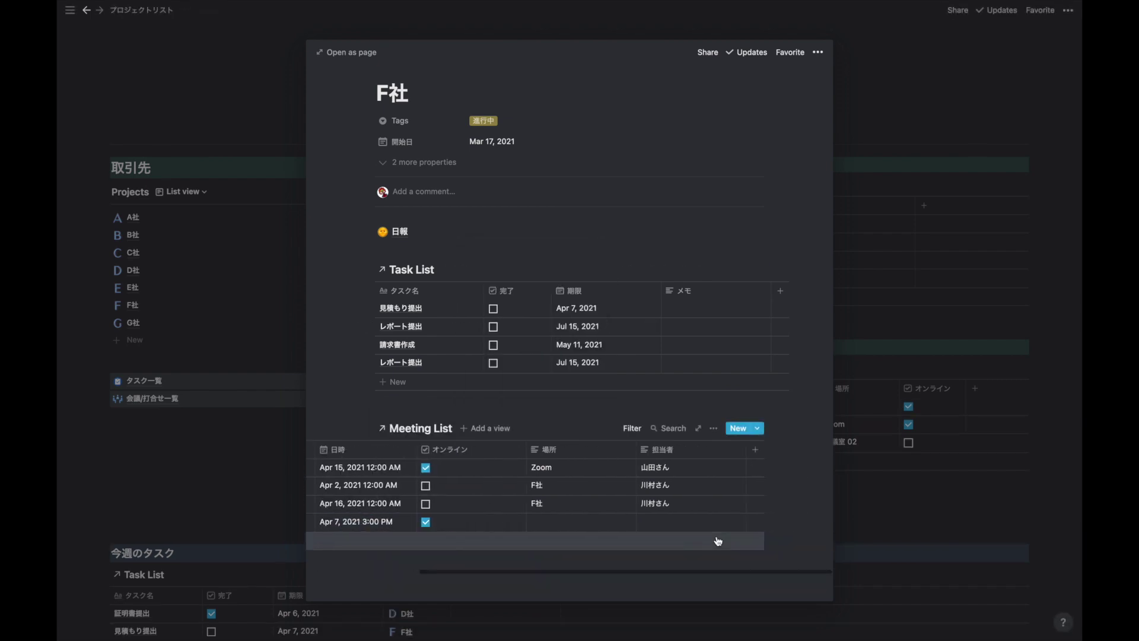
Step: Mark 緊急会議 as オンライン and apply the meeting minutes template to the entry
{"action": "left_click", "coordinate": [427, 522]}
{"action": "left_click", "coordinate": [396, 405]}
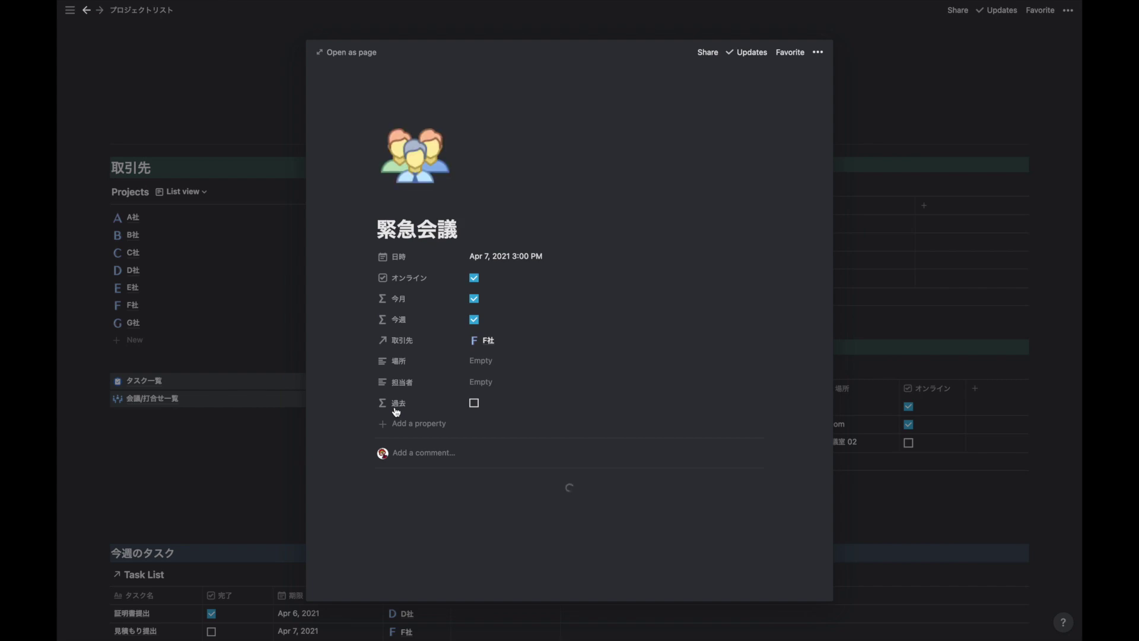
{"action": "key", "text": "Escape"}
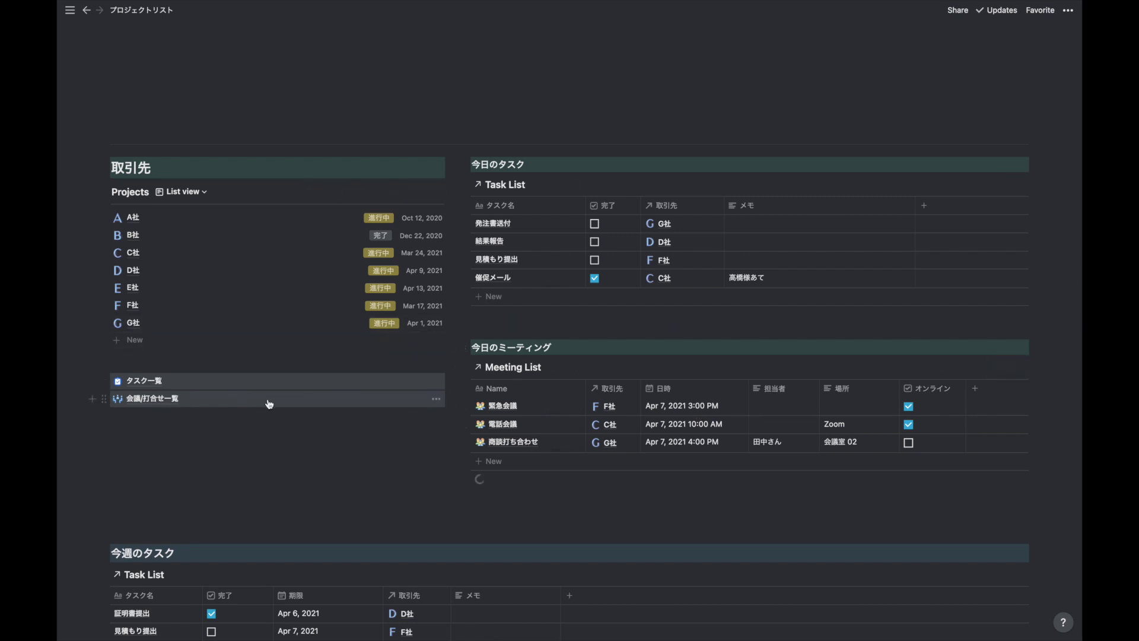
Step: Add a new project to the 取引先 list using 取引先テンプレート and title it H社
{"action": "scroll", "coordinate": [500, 407], "scroll_direction": "down", "scroll_amount": 6}
{"action": "scroll", "coordinate": [242, 521], "scroll_direction": "up", "scroll_amount": 7}
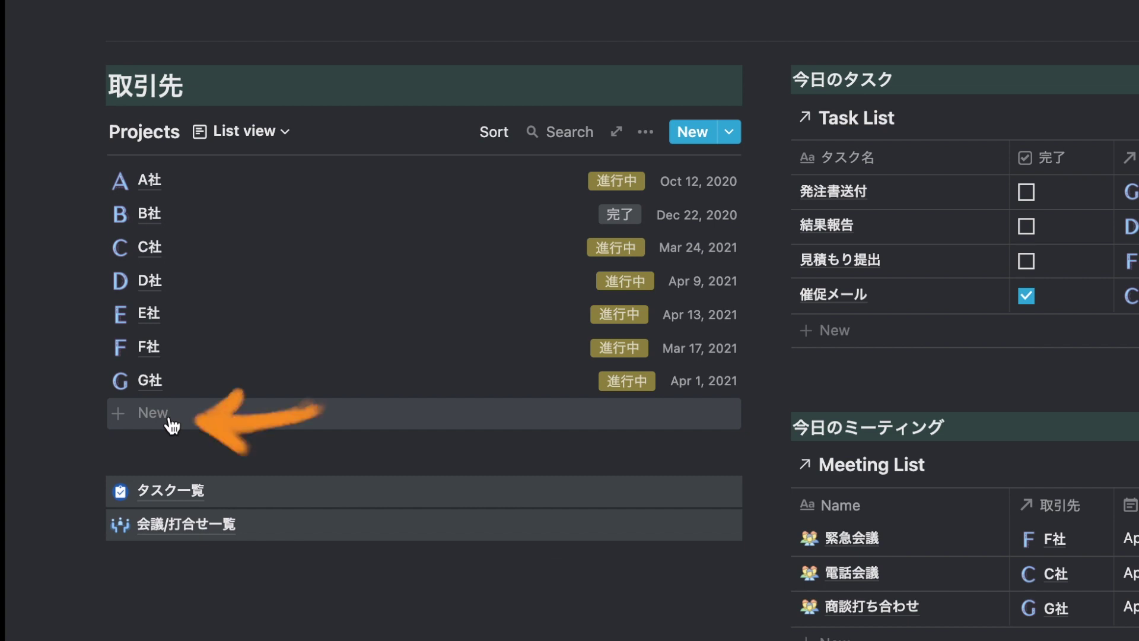
{"action": "left_click", "coordinate": [169, 420]}
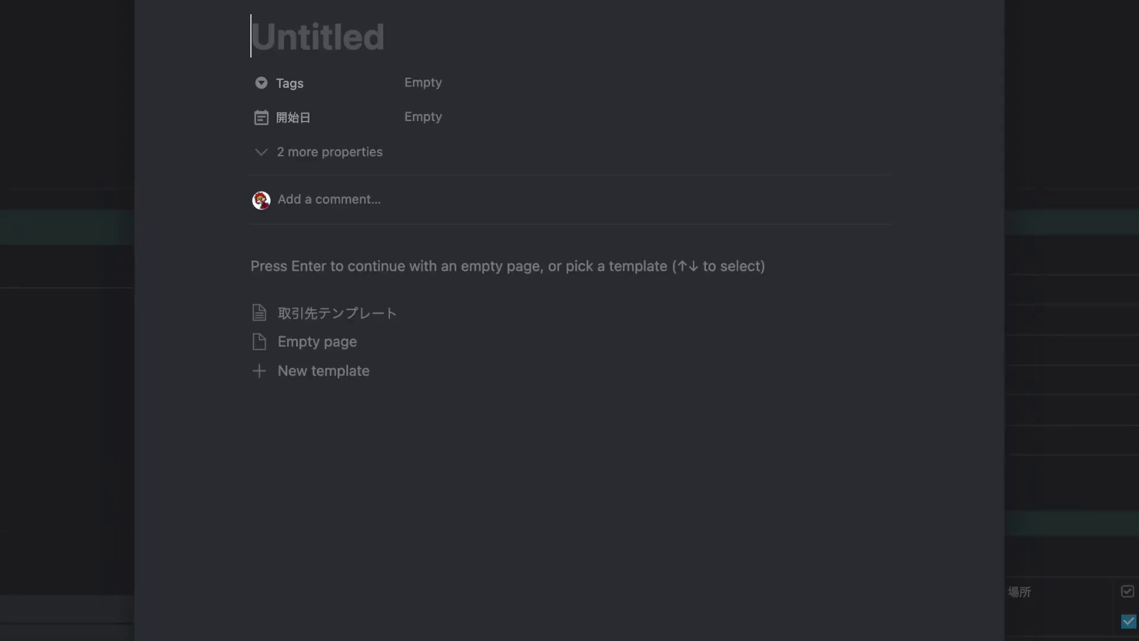
{"action": "left_click", "coordinate": [314, 318]}
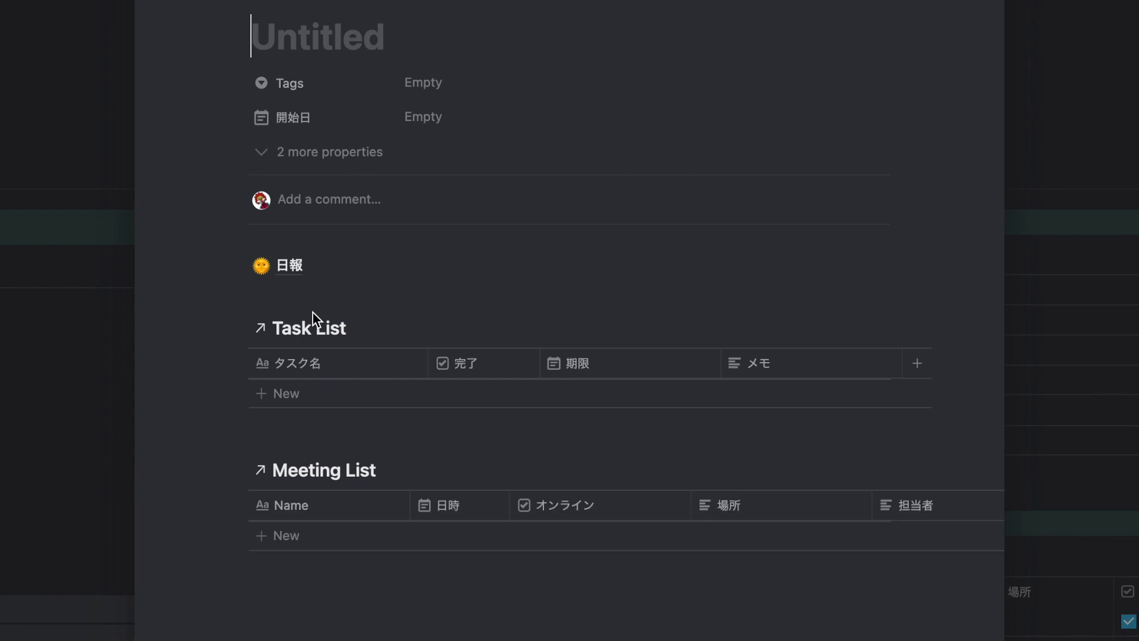
{"action": "type", "text": "H"}
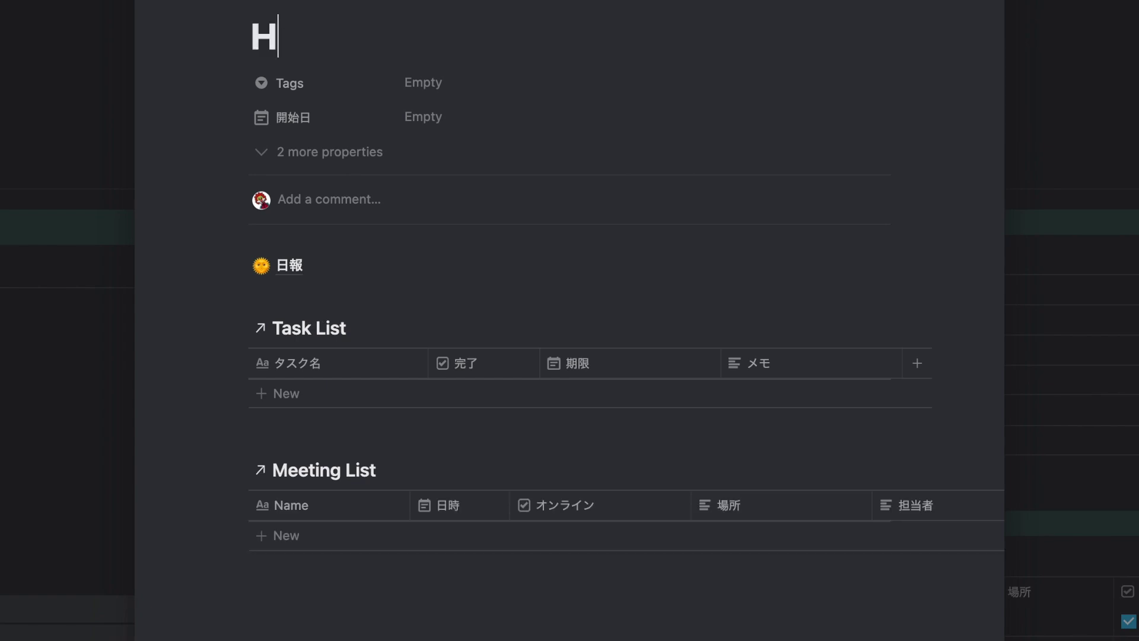
{"action": "type", "text": "sya"}
{"action": "key", "text": "space"}
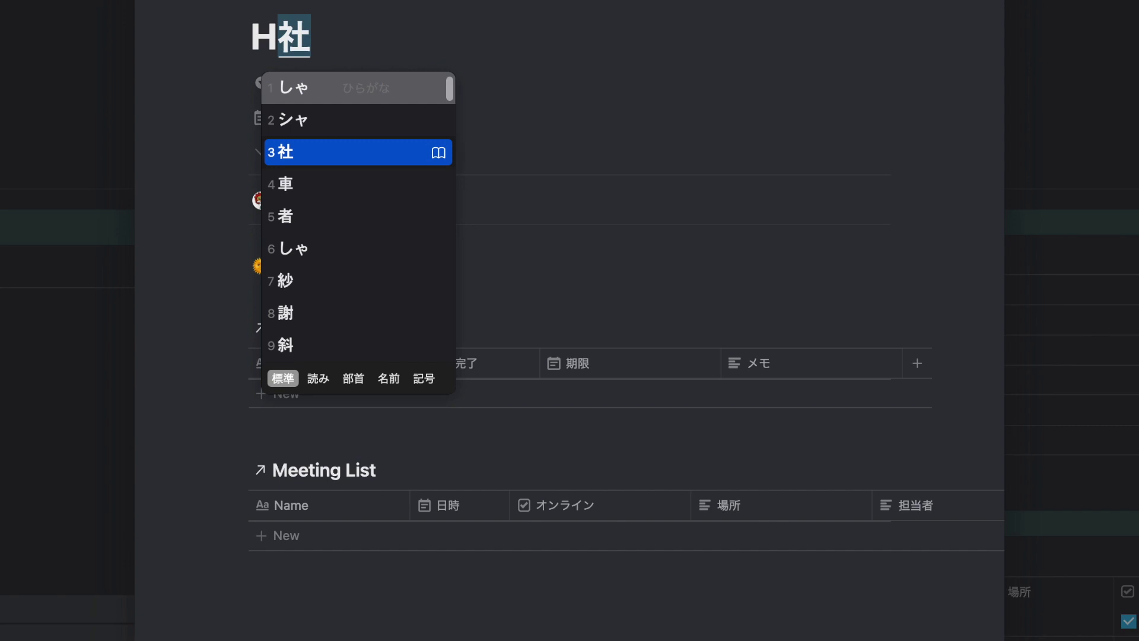
{"action": "key", "text": "Return"}
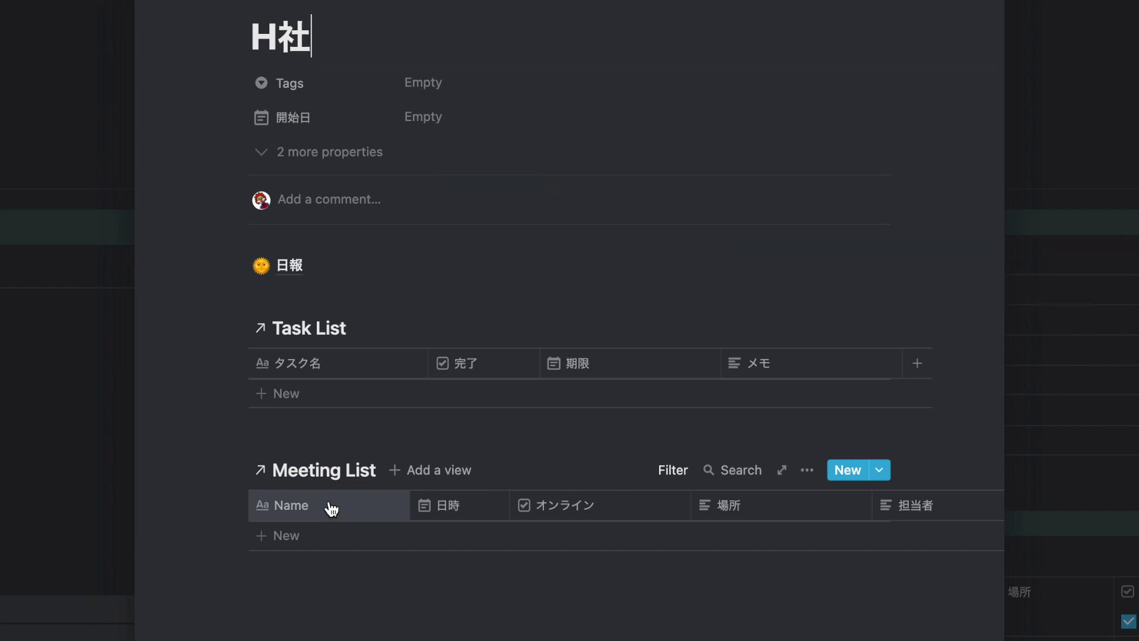
Step: Add the task H社の新しいタスク with 期限 Apr 7, 2021 to H社's Task List and close the page
{"action": "left_click", "coordinate": [330, 397]}
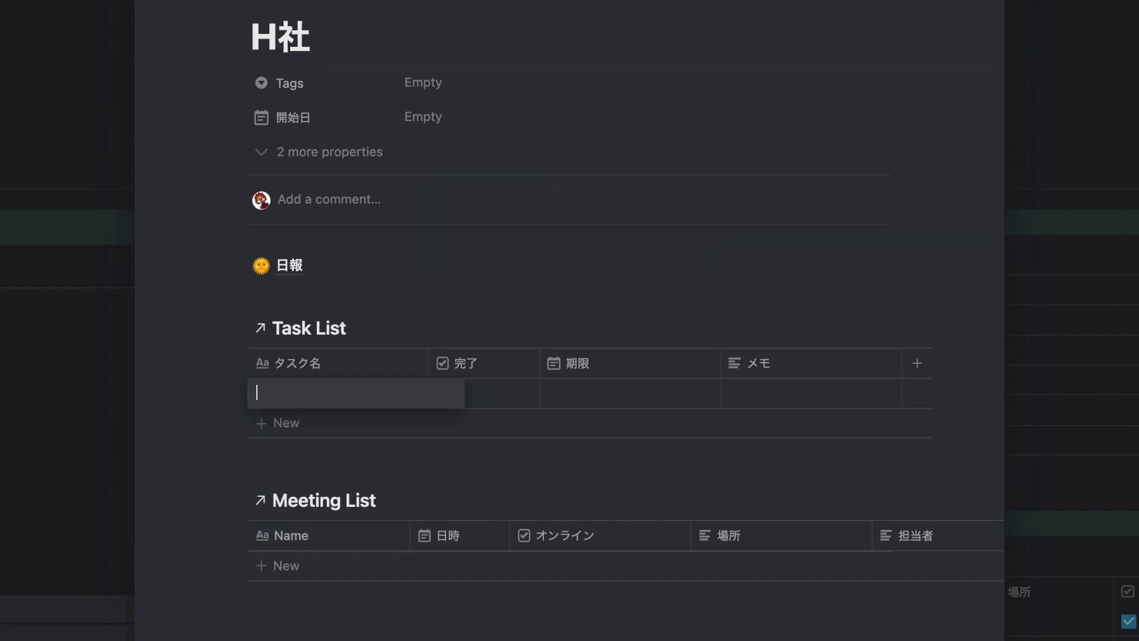
{"action": "type", "text": "H社の新しいタスク"}
{"action": "left_click", "coordinate": [513, 407]}
{"action": "left_click", "coordinate": [570, 397]}
{"action": "left_click", "coordinate": [660, 550]}
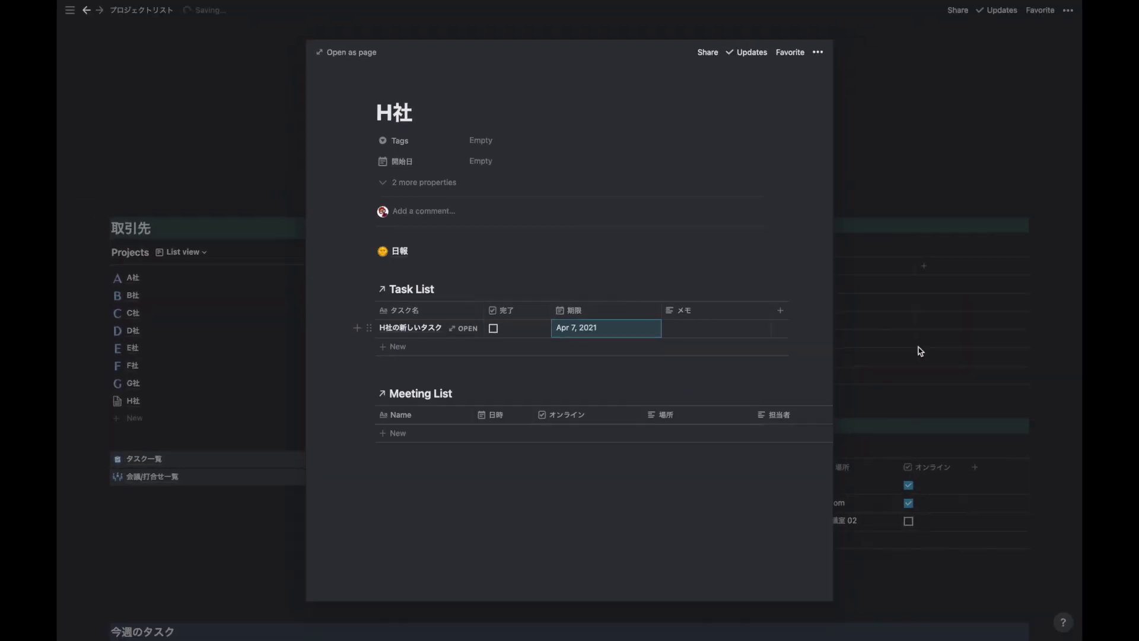
{"action": "left_click", "coordinate": [1067, 402]}
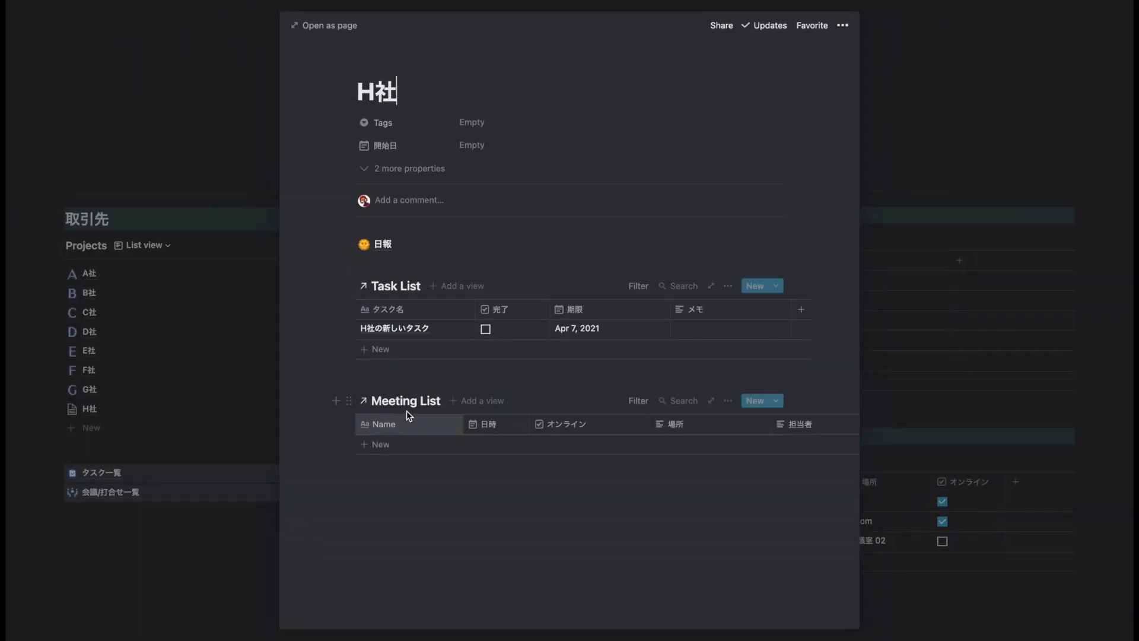
Step: Close the H社 page and review the 説明 section of the プロジェクトリスト page
{"action": "left_click", "coordinate": [89, 497]}
{"action": "scroll", "coordinate": [90, 497], "scroll_direction": "up", "scroll_amount": 10}
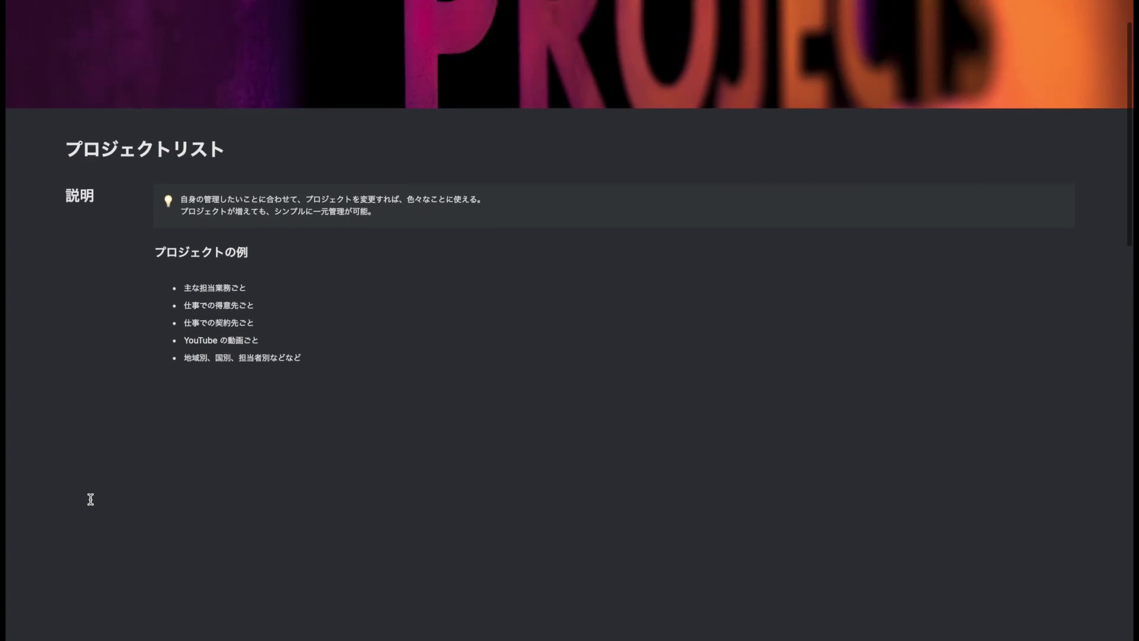
{"action": "scroll", "coordinate": [91, 499], "scroll_direction": "up", "scroll_amount": 2}
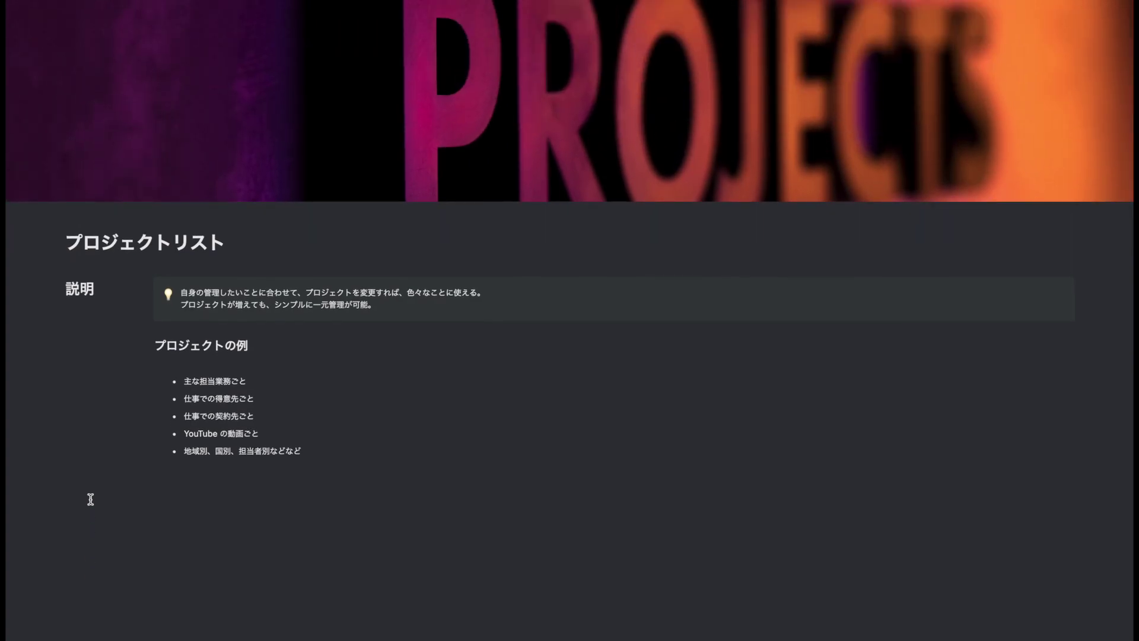